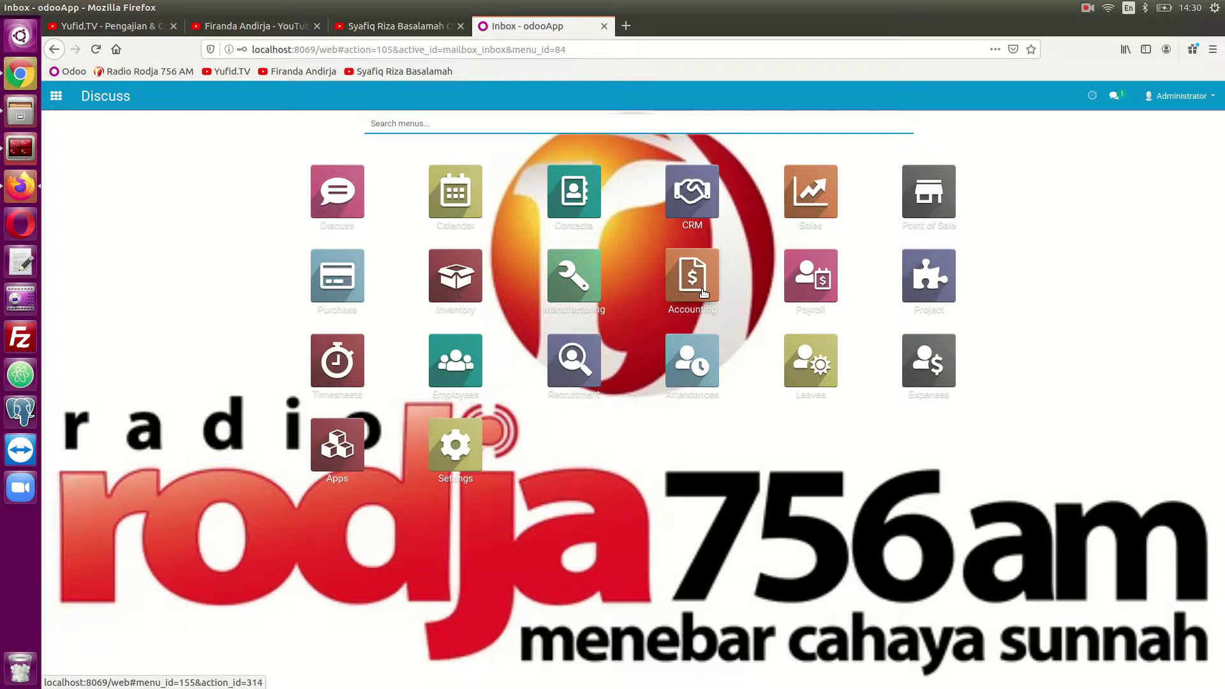
Create a new asset type in Accounting and name it "Laptop & Komputer"
left_click(703, 292)
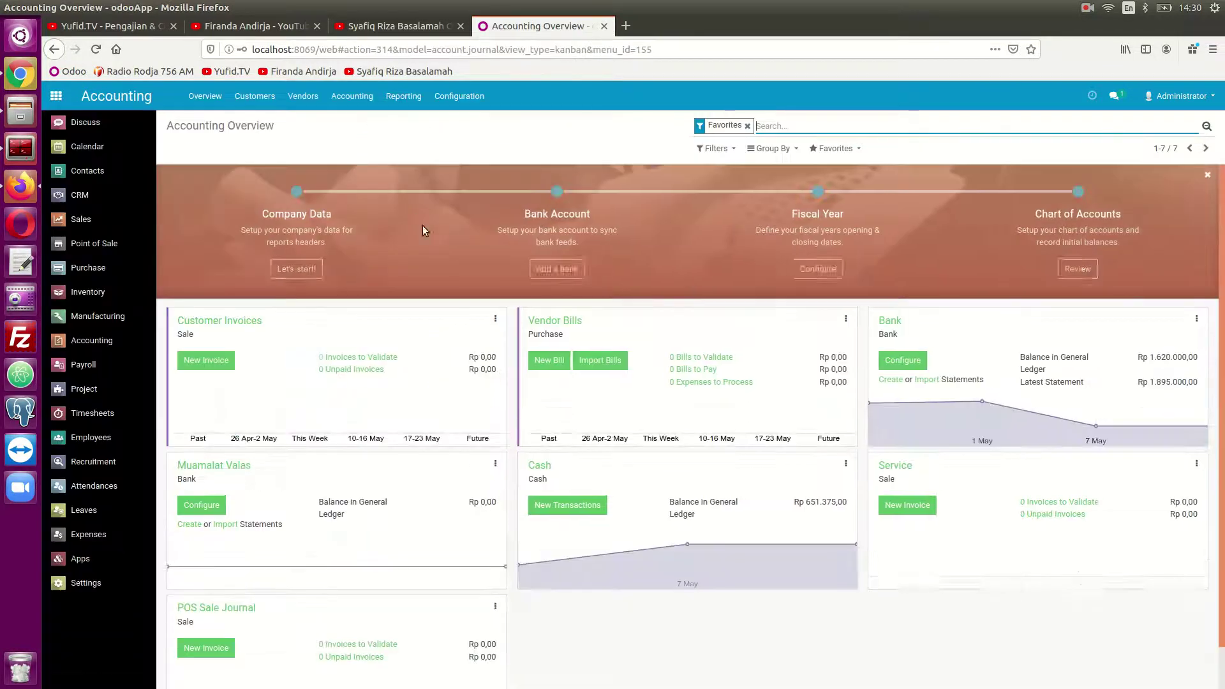
left_click(452, 104)
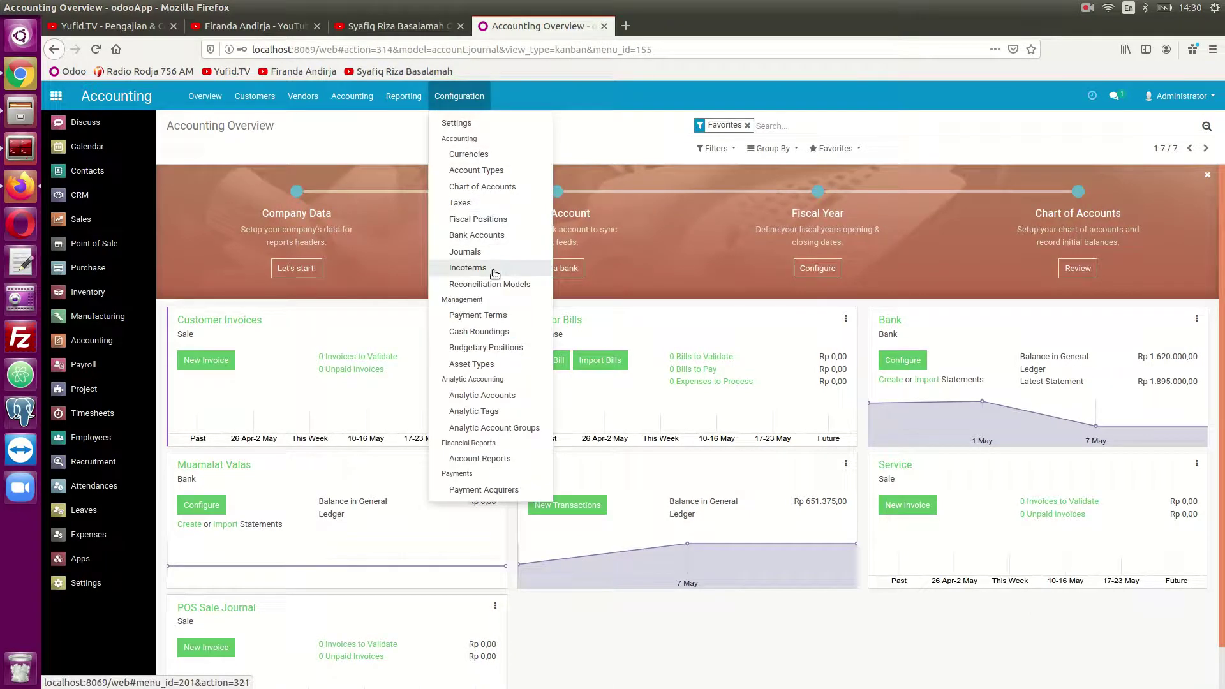
left_click(489, 362)
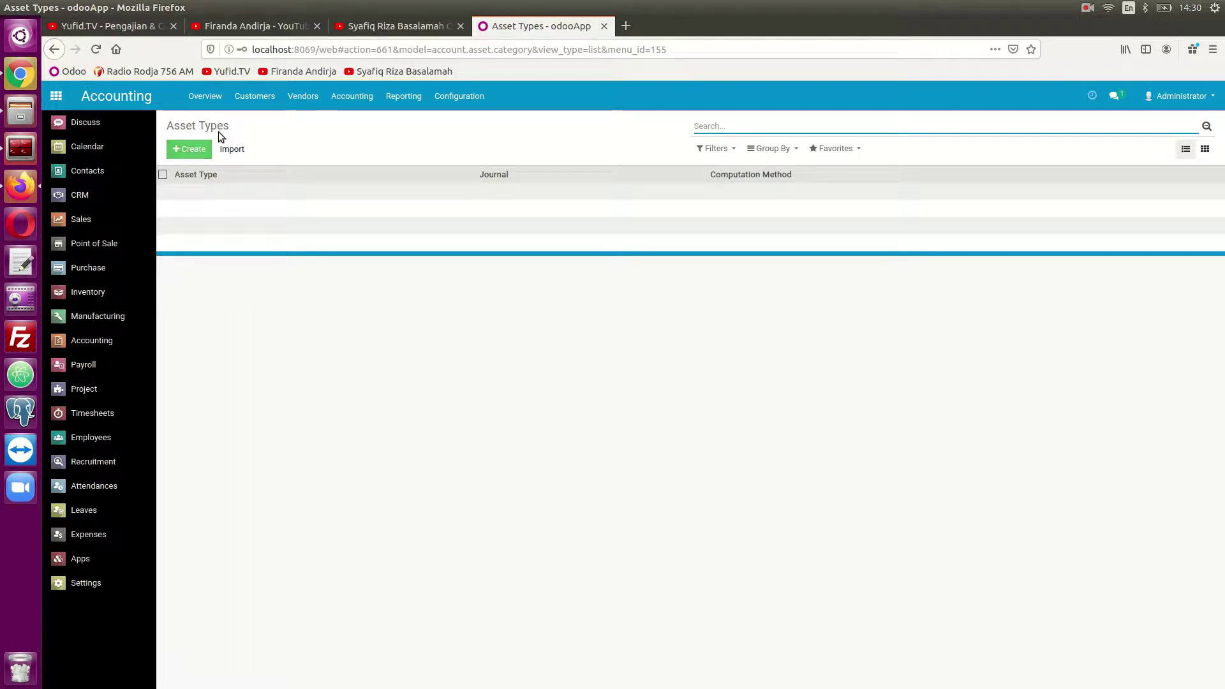
left_click(190, 148)
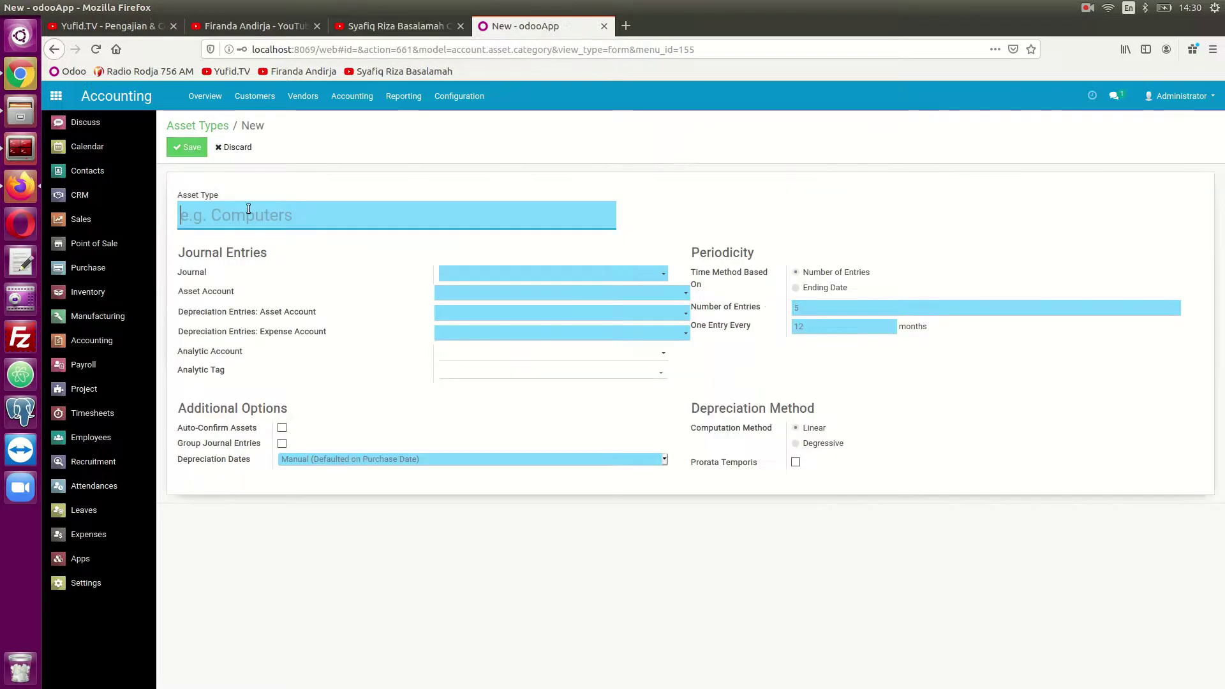
left_click(246, 218)
left_click(246, 207)
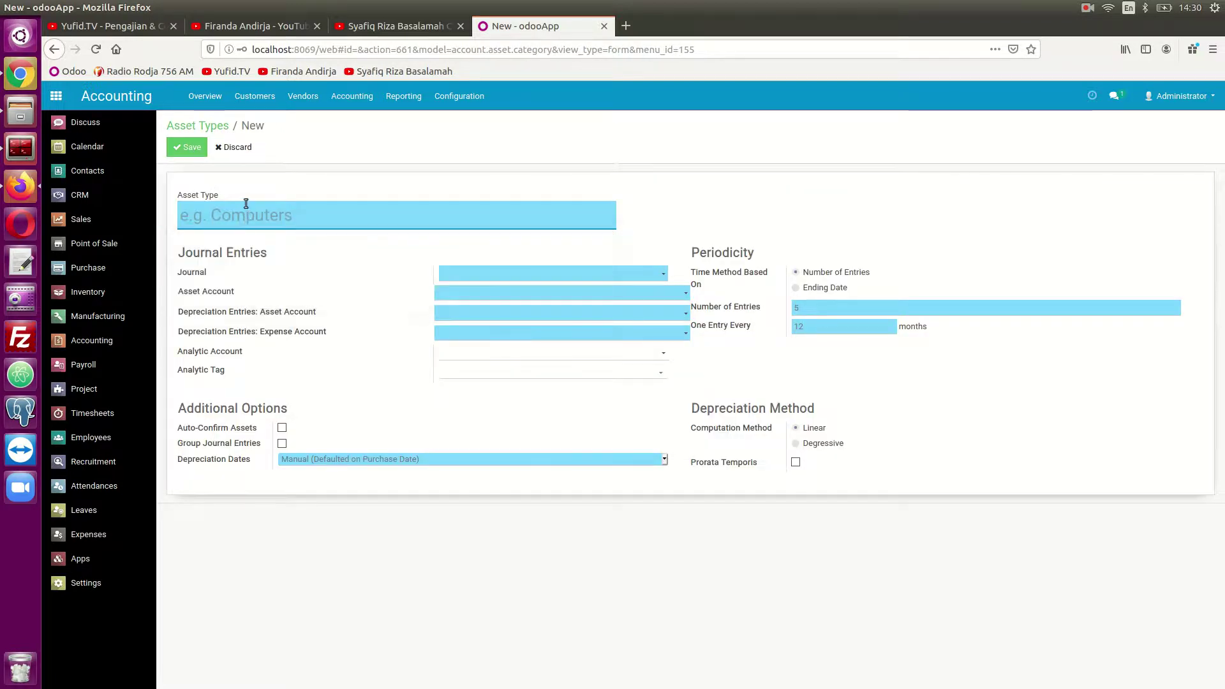
type("Laptop")
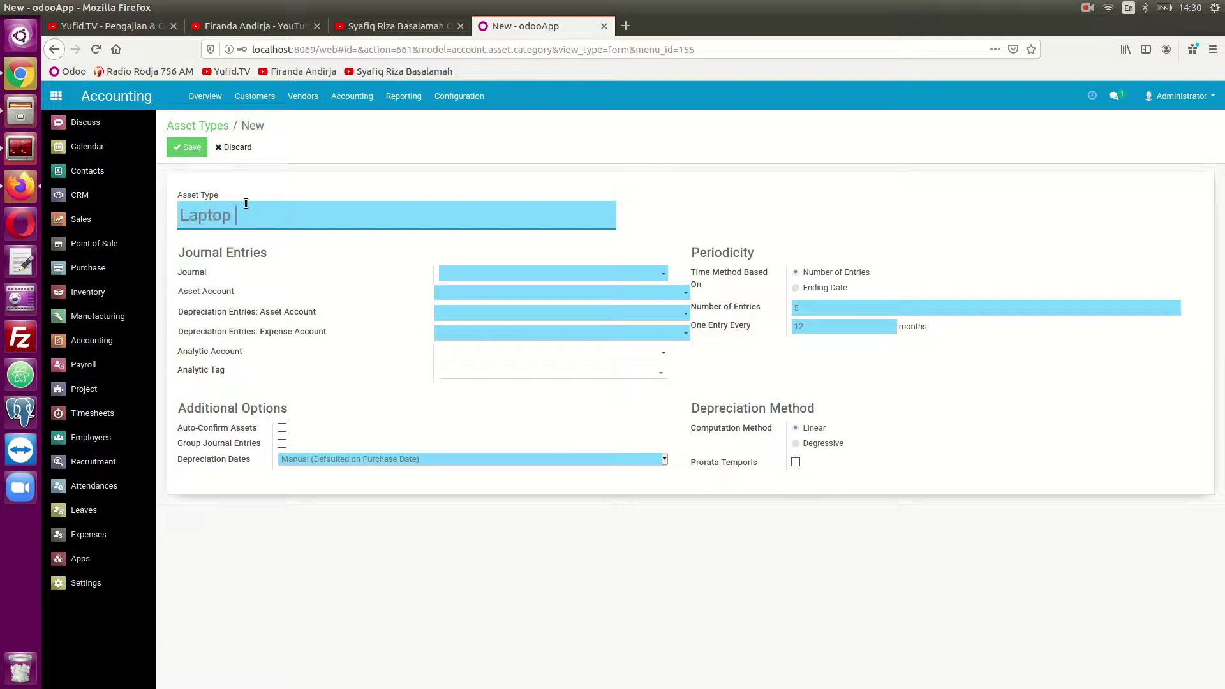
type(" & Komputer")
Set the asset type's journal to Miscellaneous Operations (IDR), asset account to 100000 Fixed Asset Account and depreciation expense account to 220000 Expenses
left_click(486, 275)
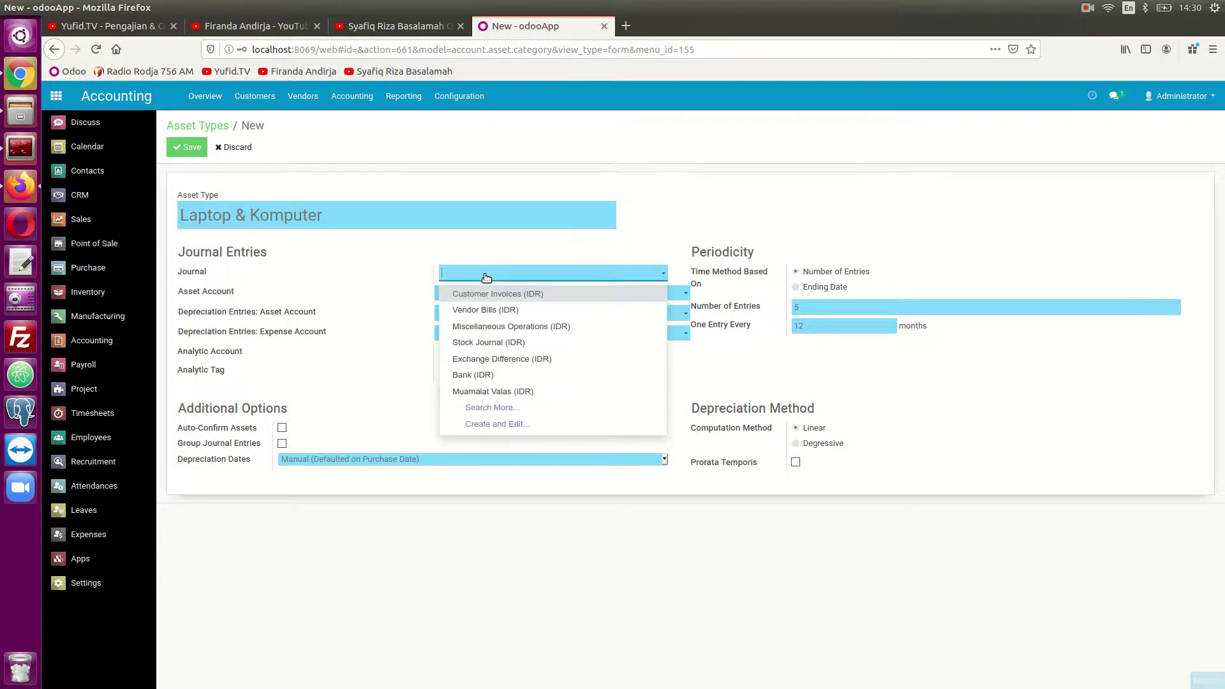
left_click(499, 326)
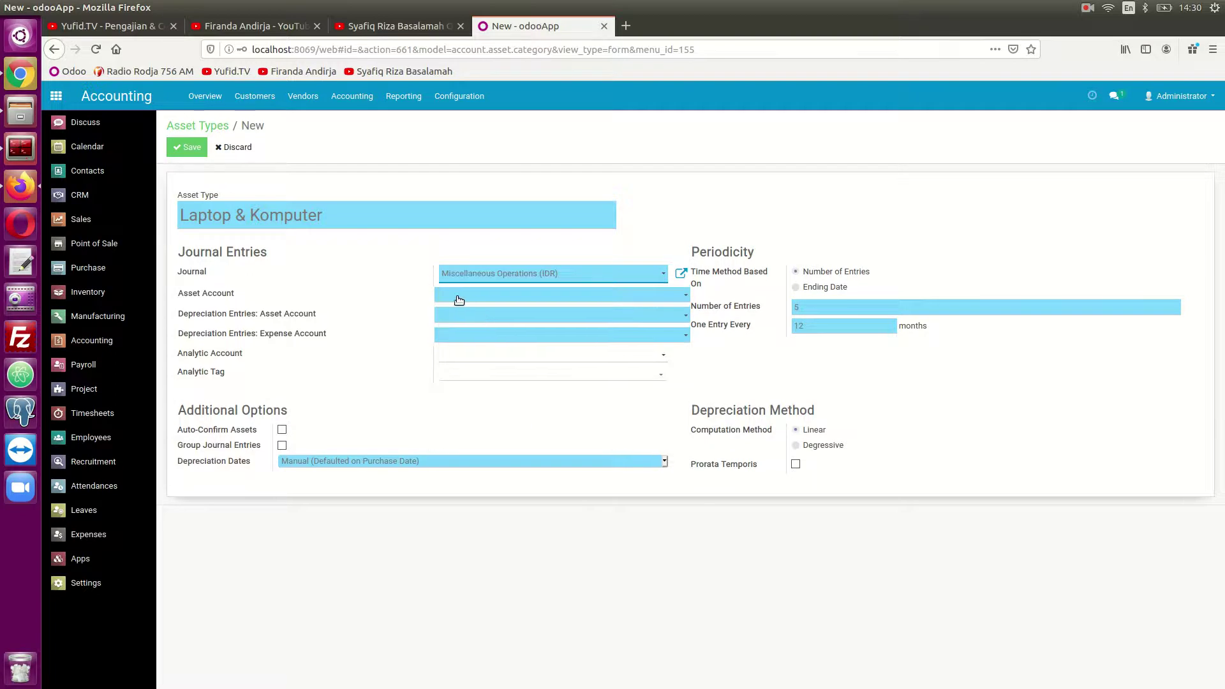
left_click(483, 297)
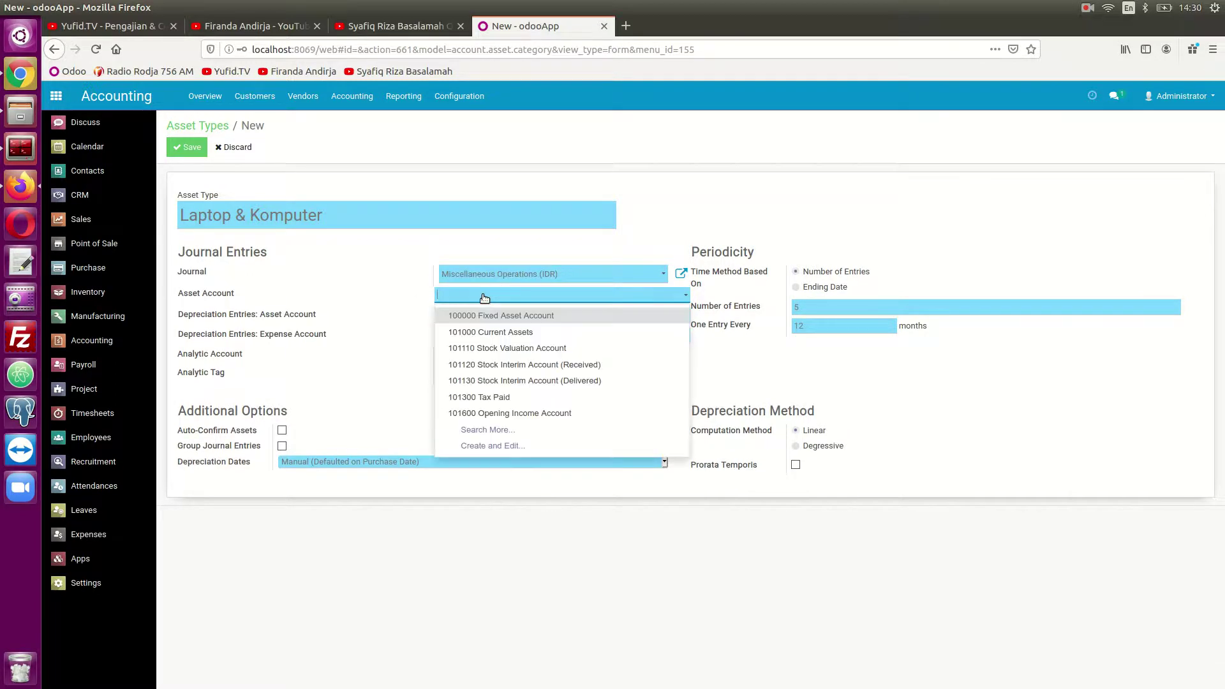
type("fixe")
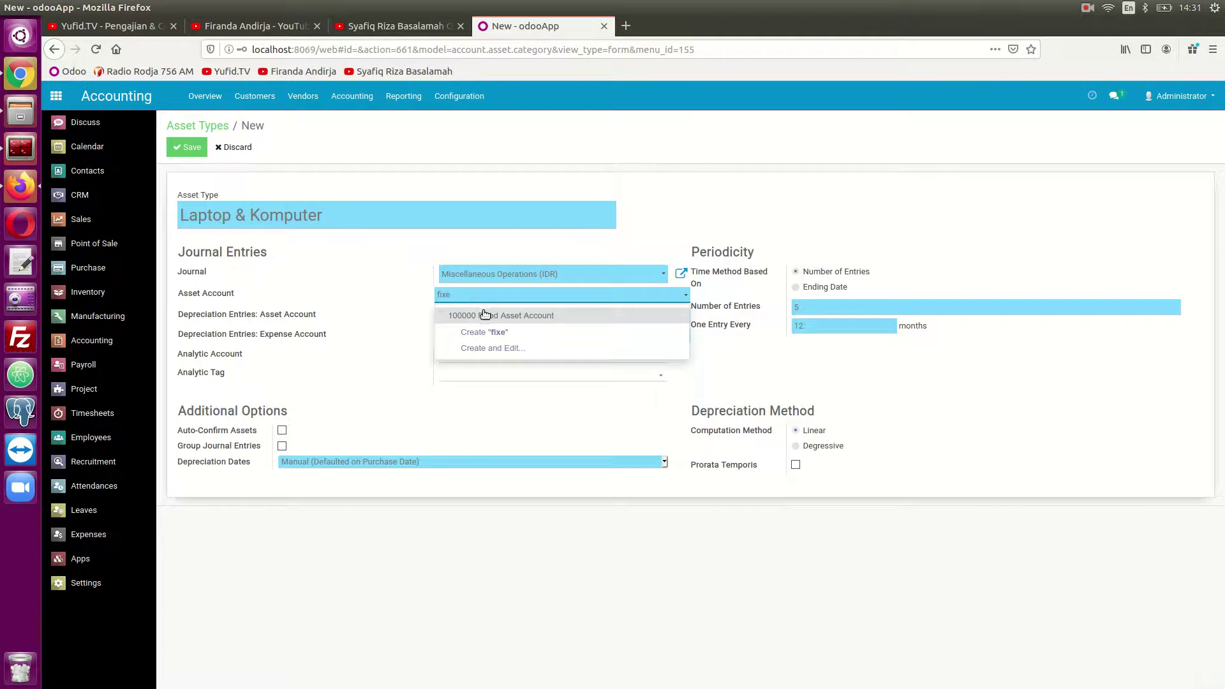
left_click(486, 316)
left_click(474, 343)
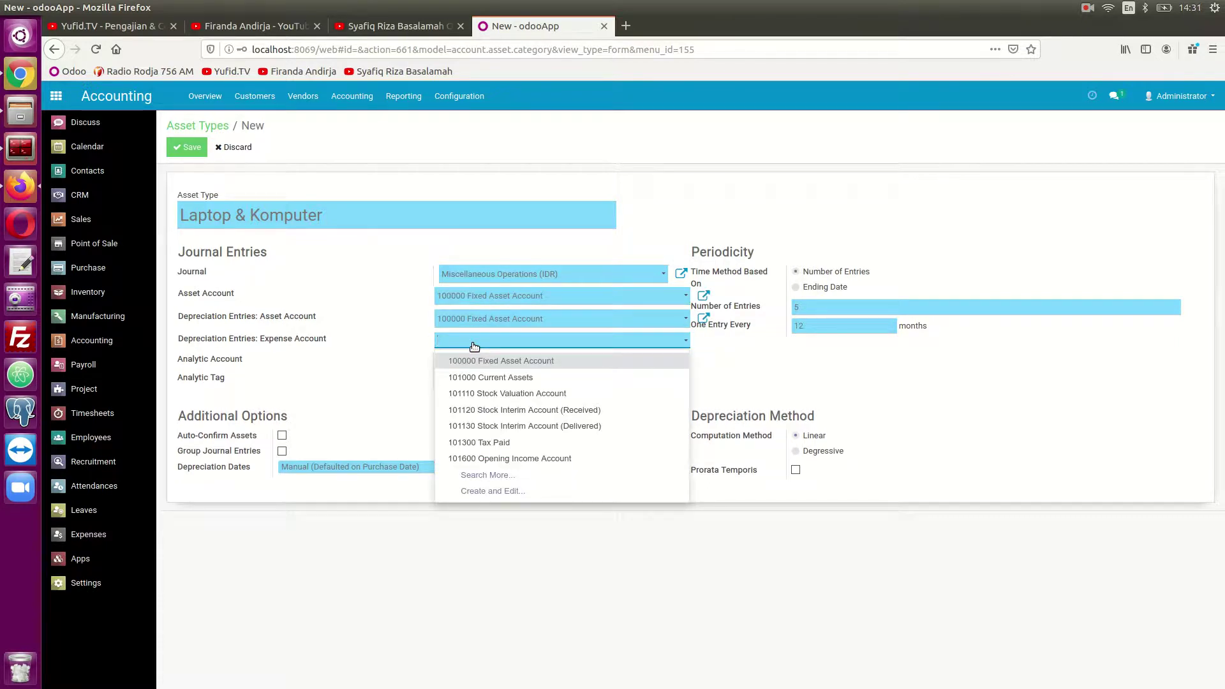
type("exp")
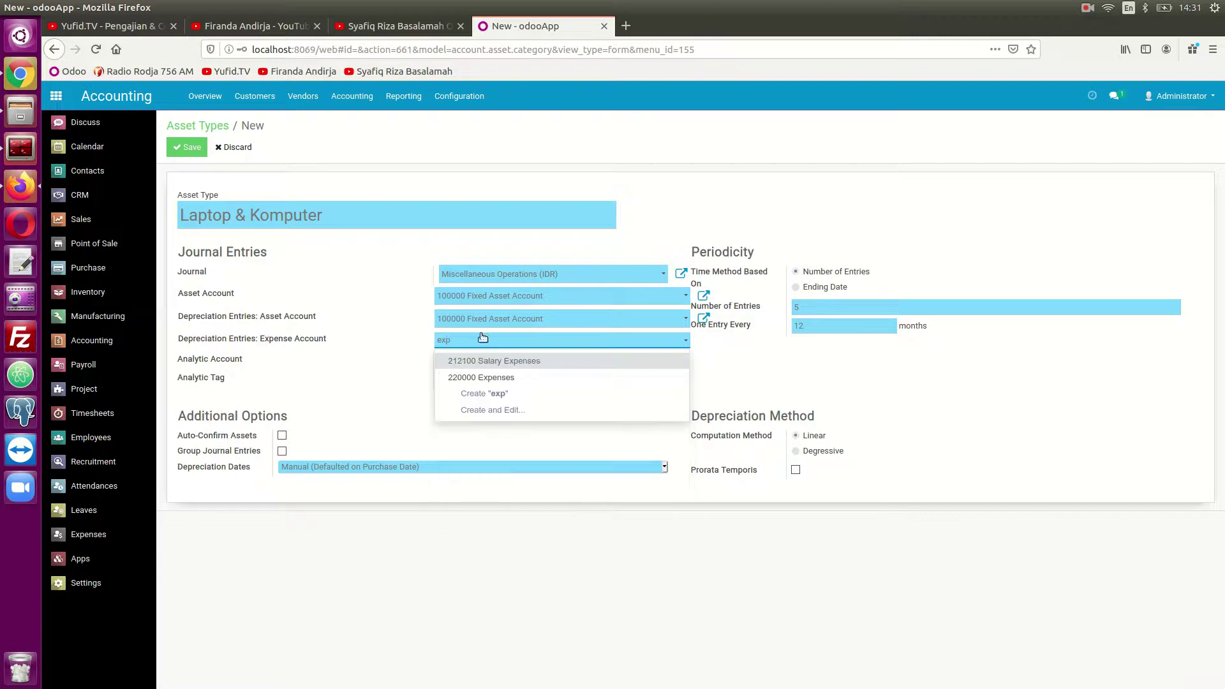
left_click(478, 378)
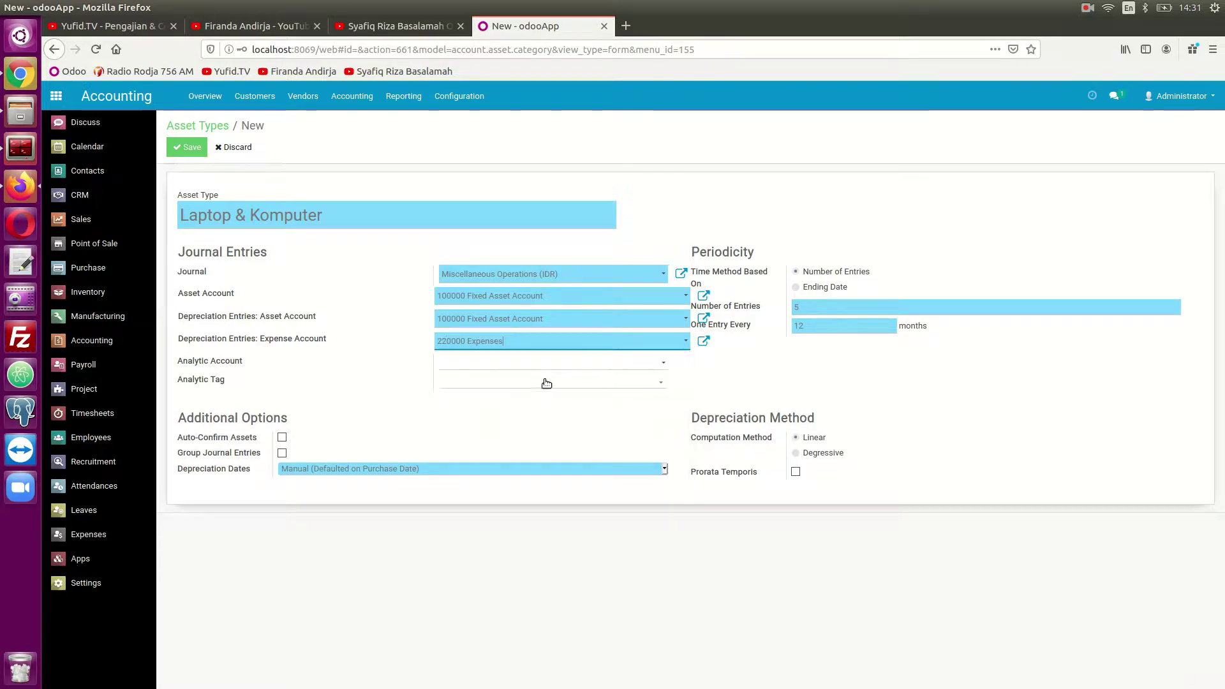
Set the depreciation periodicity to 24 entries with one entry every 1 month, and save the asset type
left_click(806, 307)
type("24")
left_click_drag(812, 330, 793, 327)
type("1")
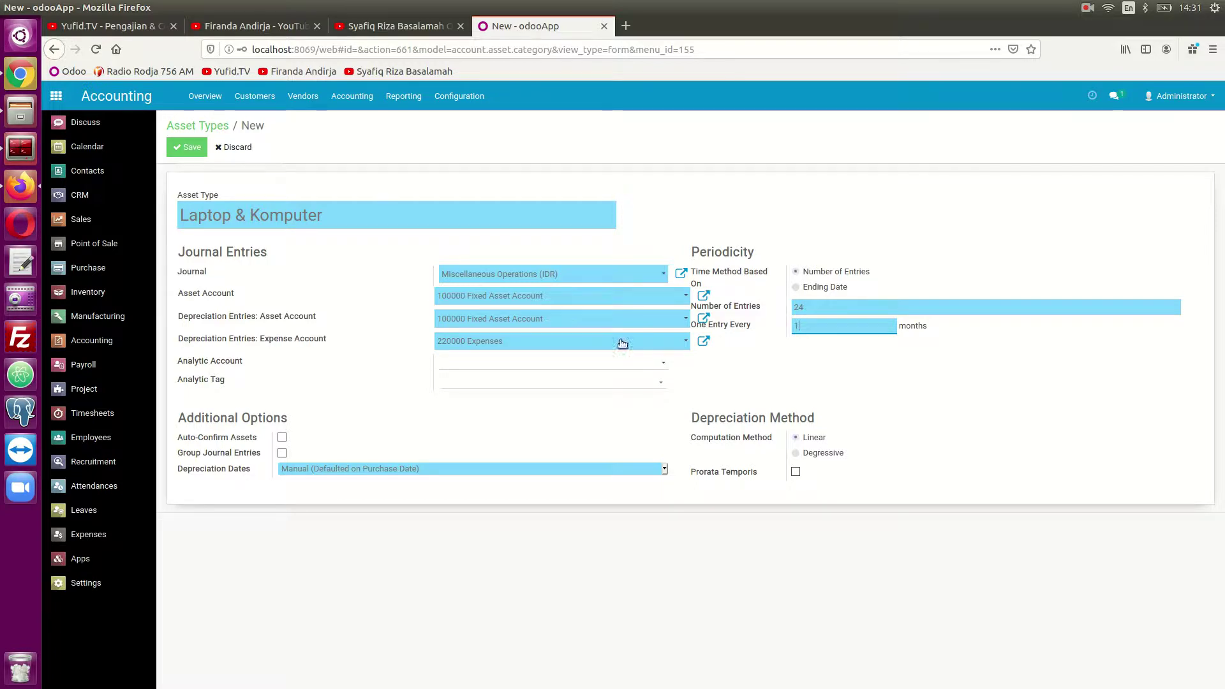
left_click(186, 150)
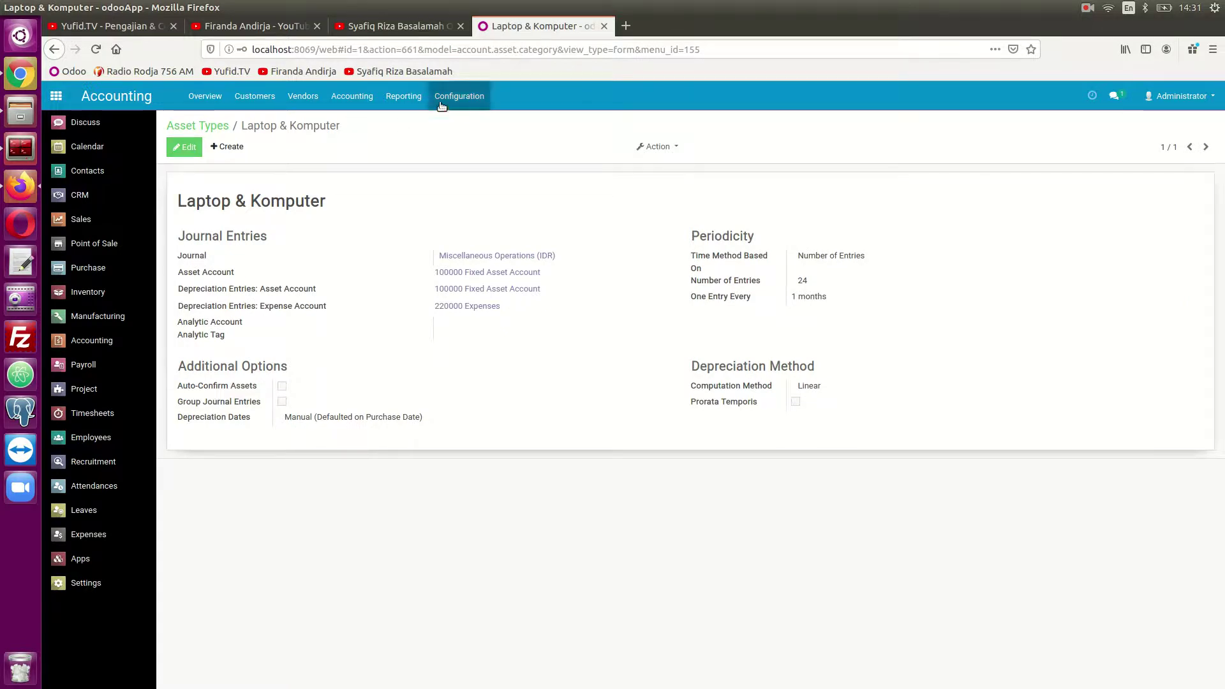
Check the existing assets list, and create a new vendor bill with PT. Buana Sarana as vendor
left_click(364, 105)
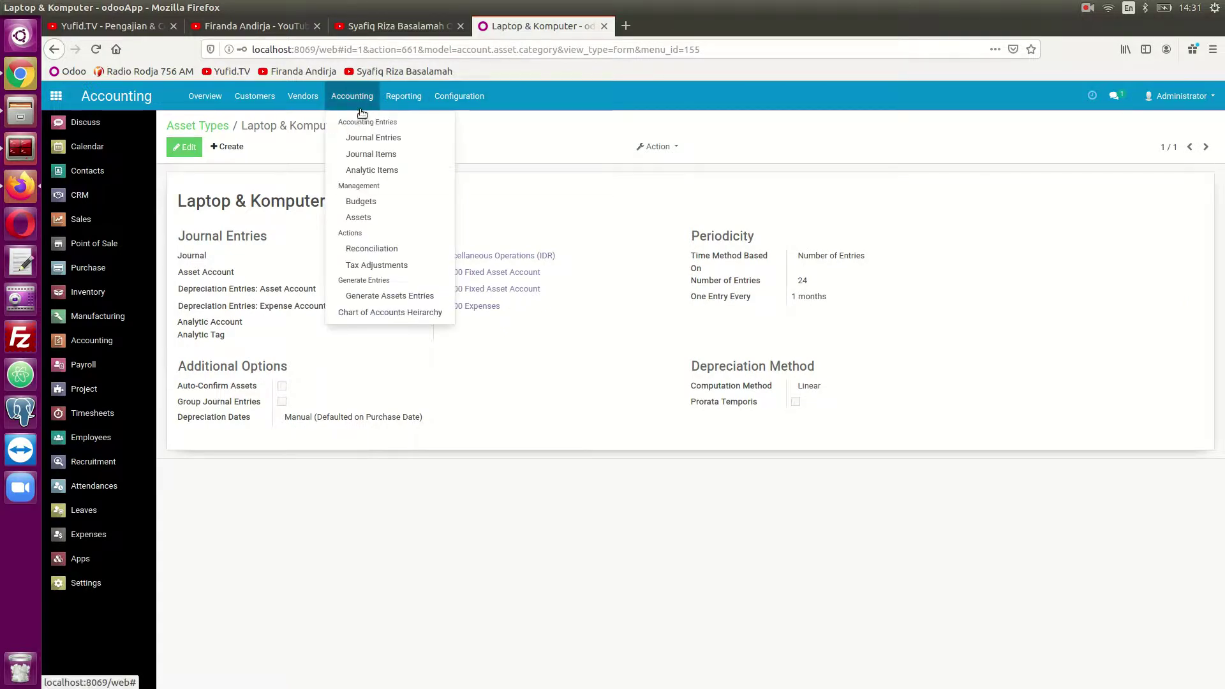
left_click(372, 217)
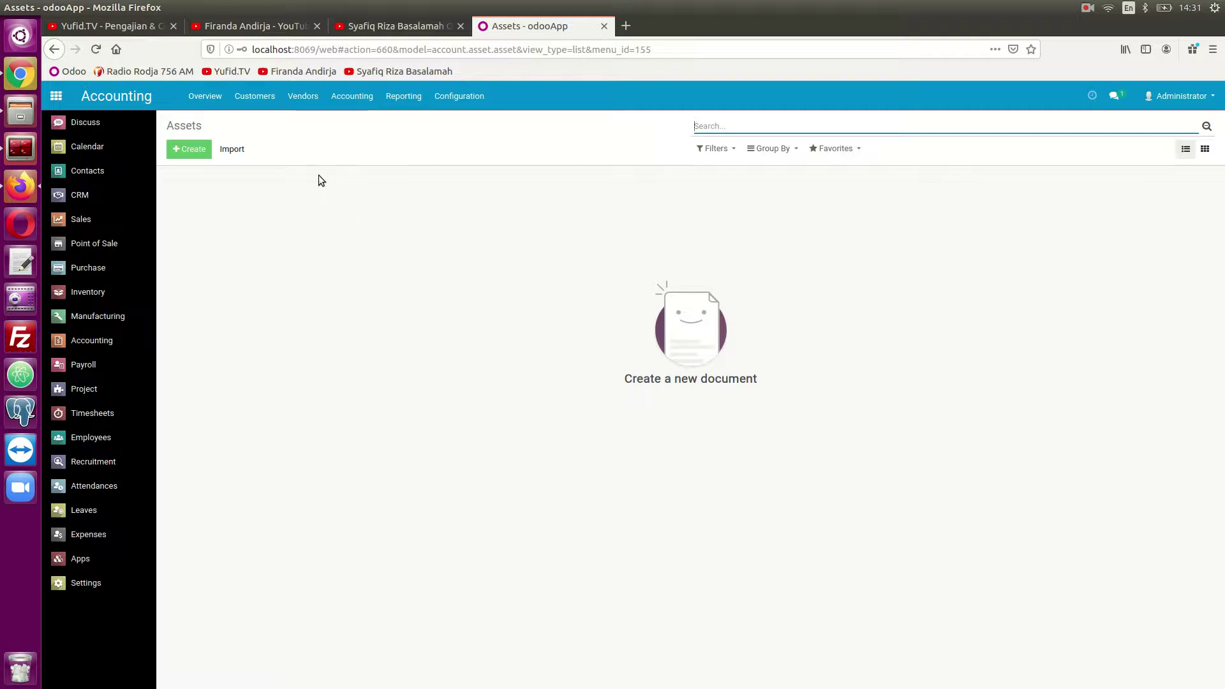
left_click(297, 101)
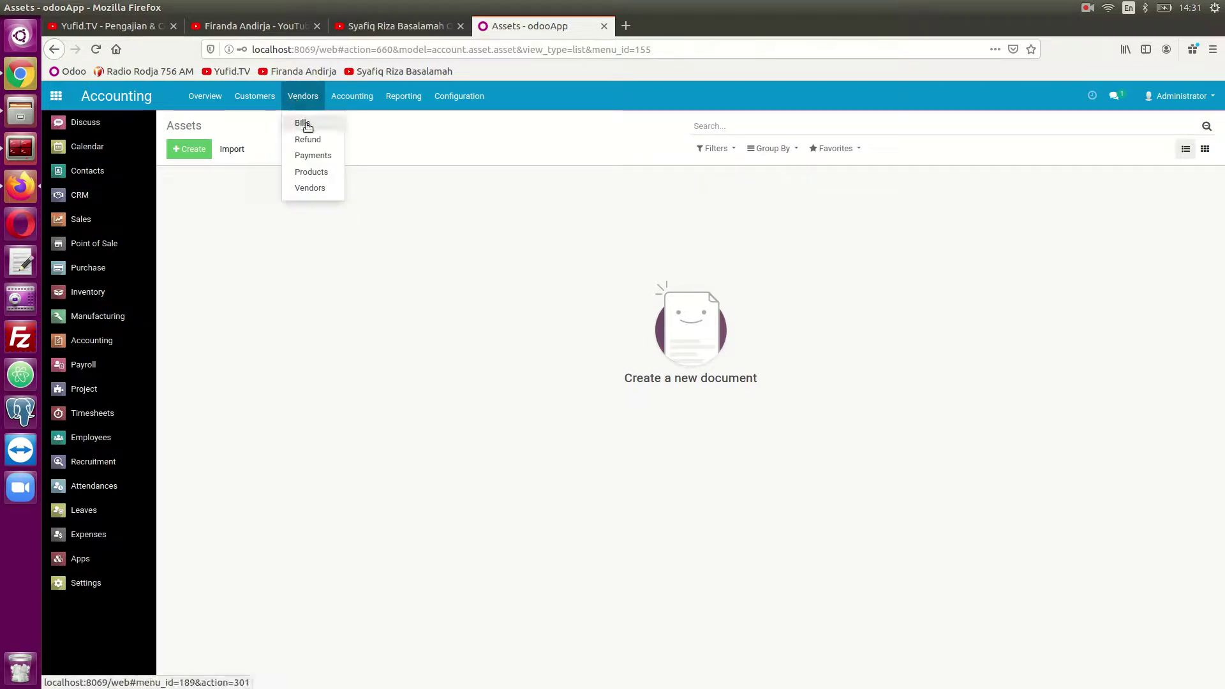
left_click(304, 124)
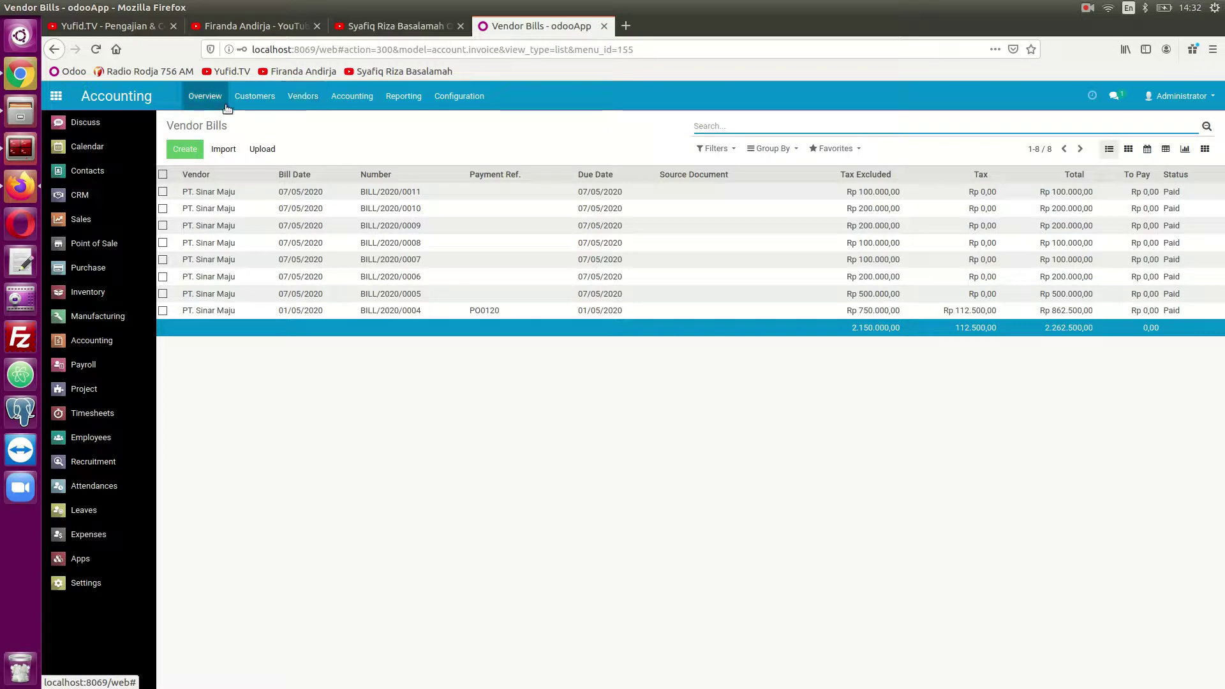
left_click(190, 152)
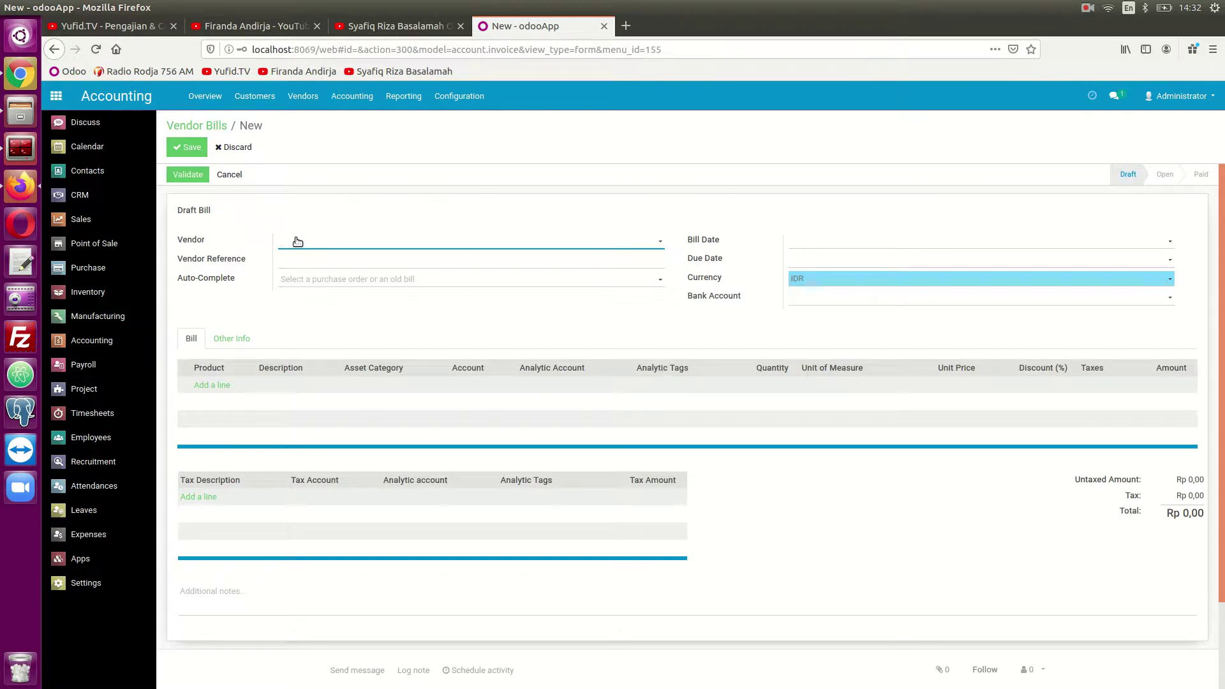
left_click(298, 241)
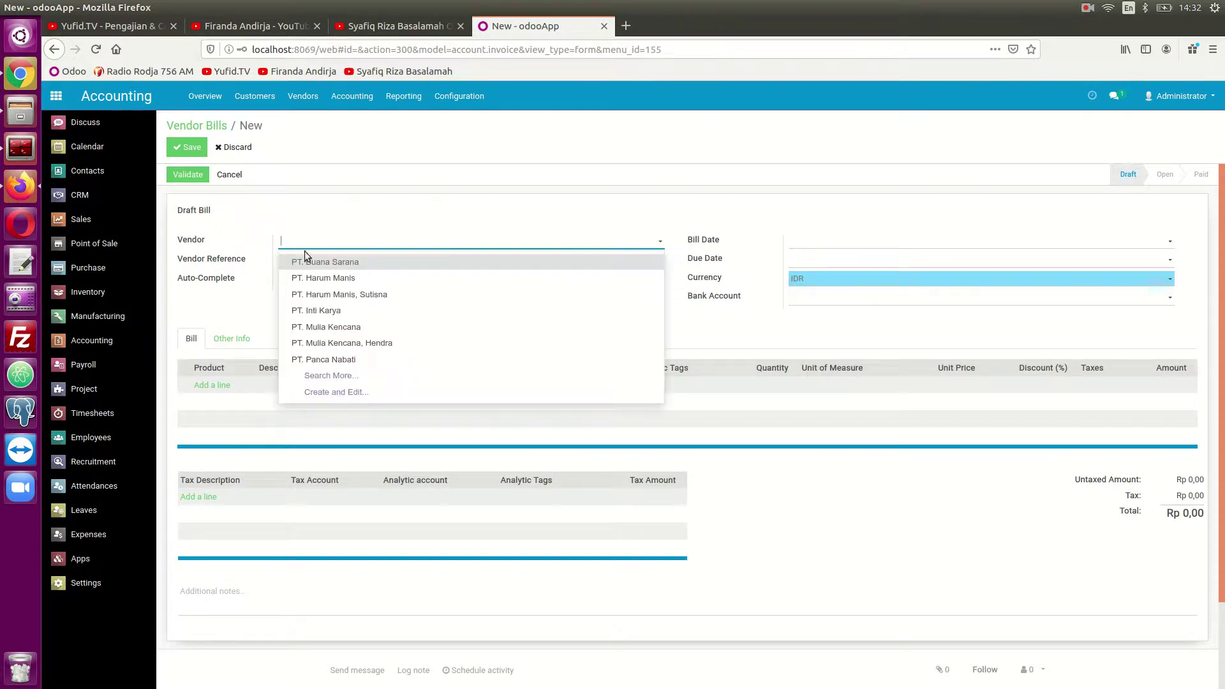
left_click(310, 263)
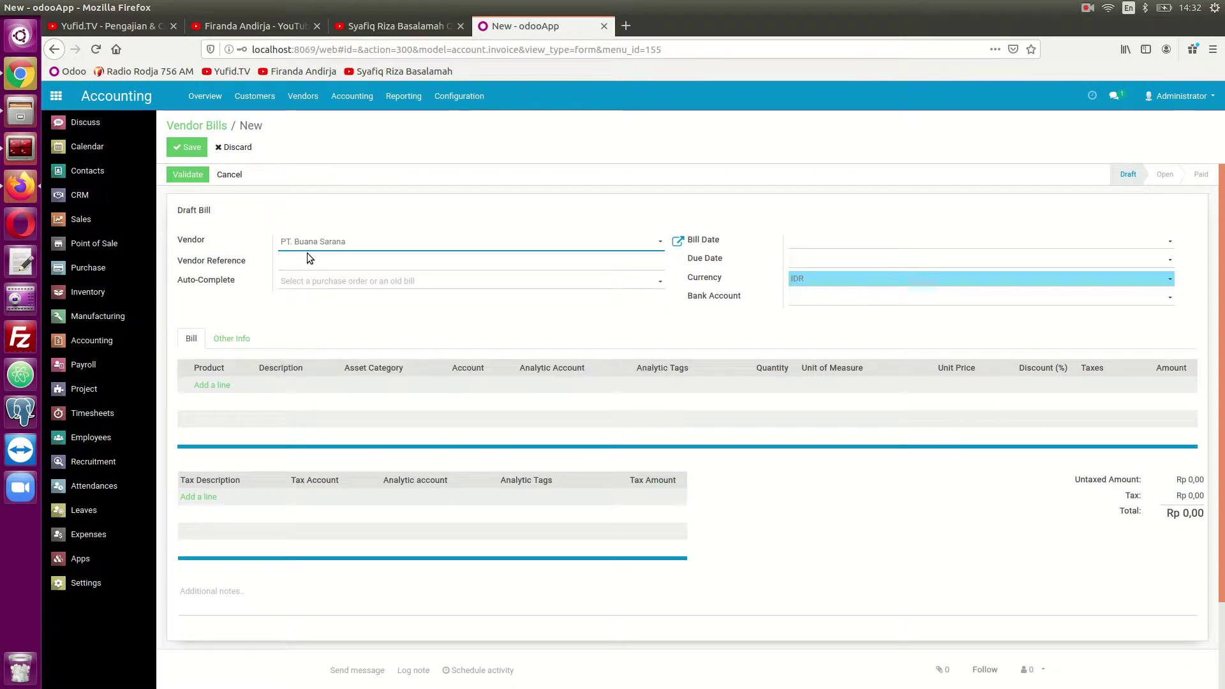
Add a bill line described as "Laptop HP Pavilion 14" with the asset category Laptop & Komputer
left_click(223, 385)
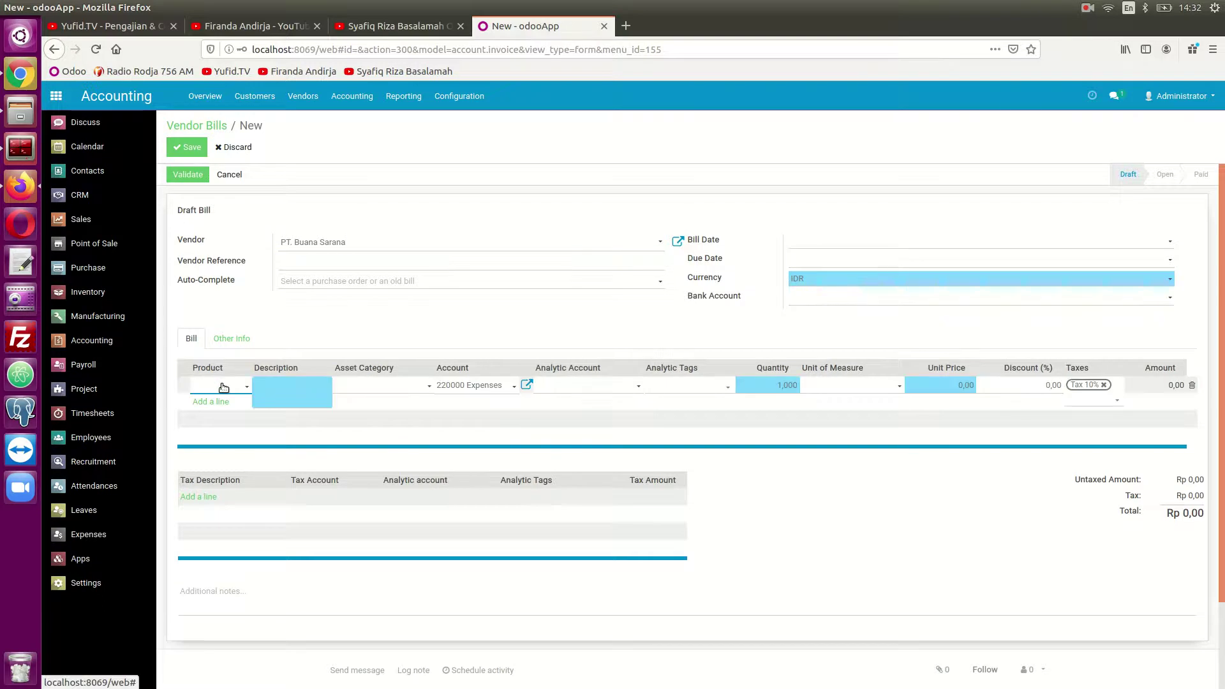
type("la")
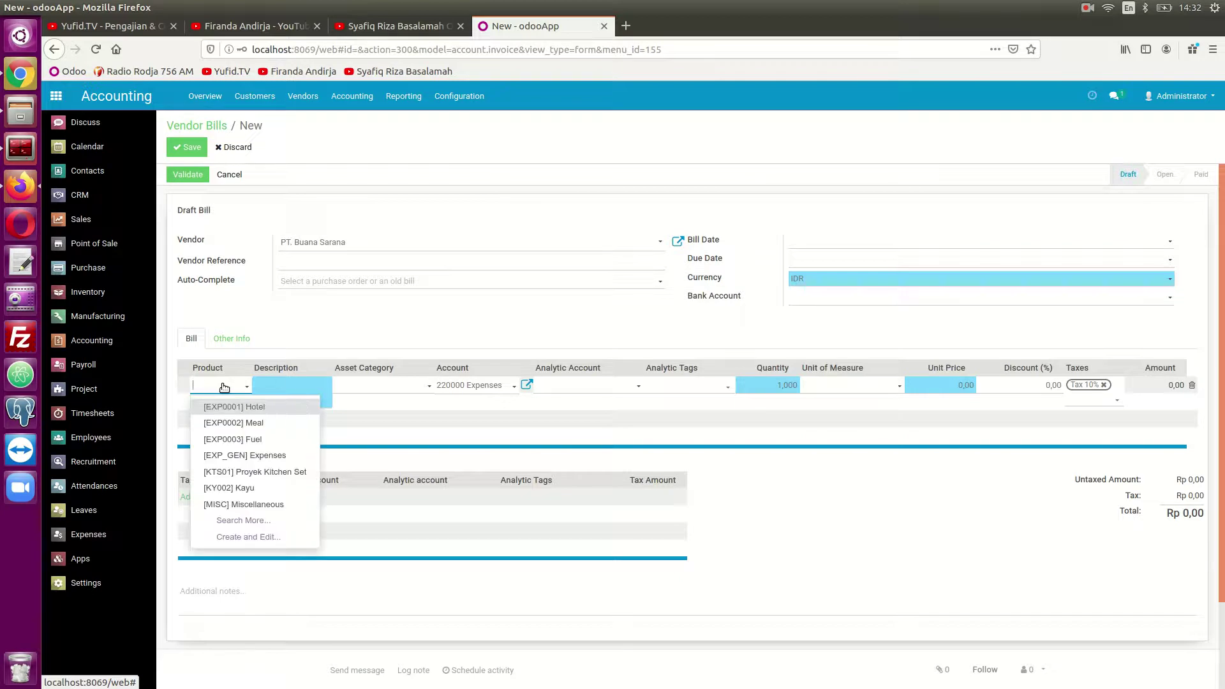
left_click(293, 384)
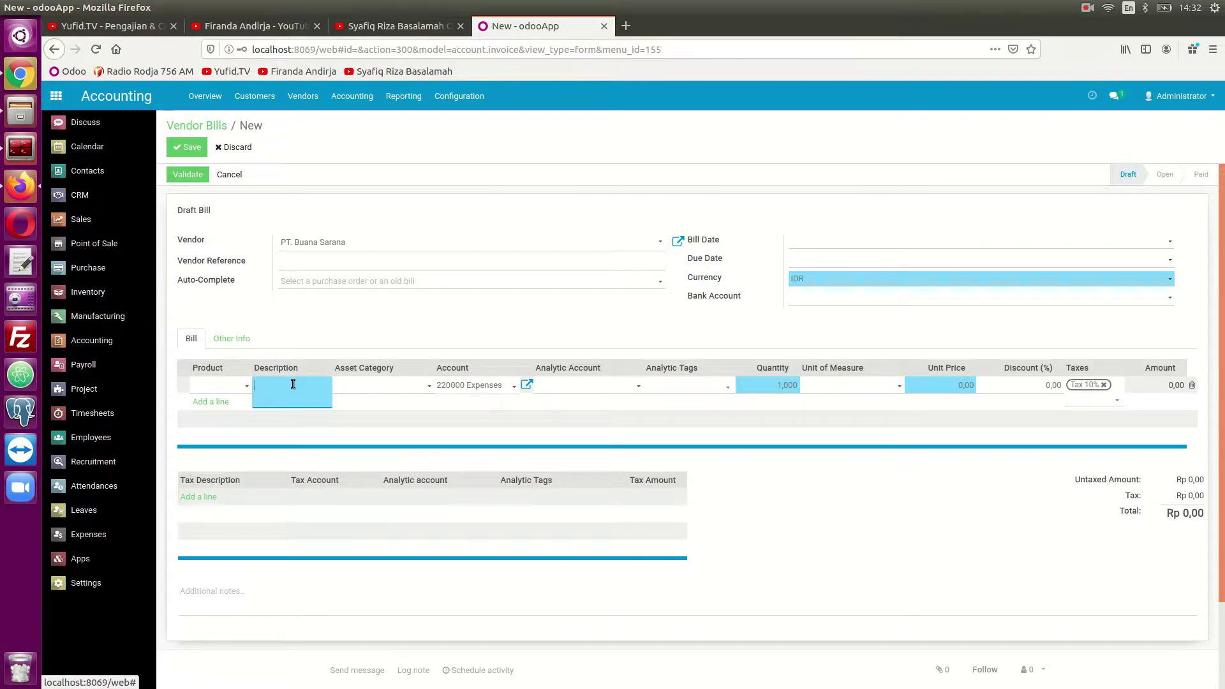
type("Laptop HP Pavilion 14")
left_click(366, 386)
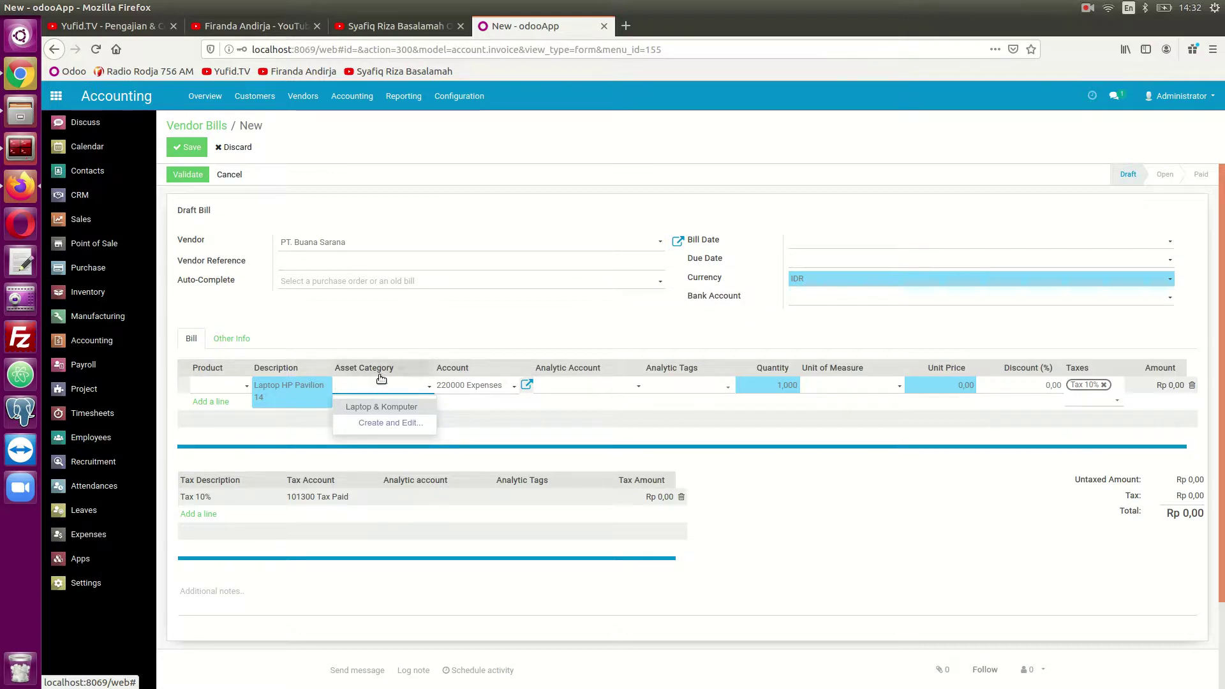
left_click(381, 409)
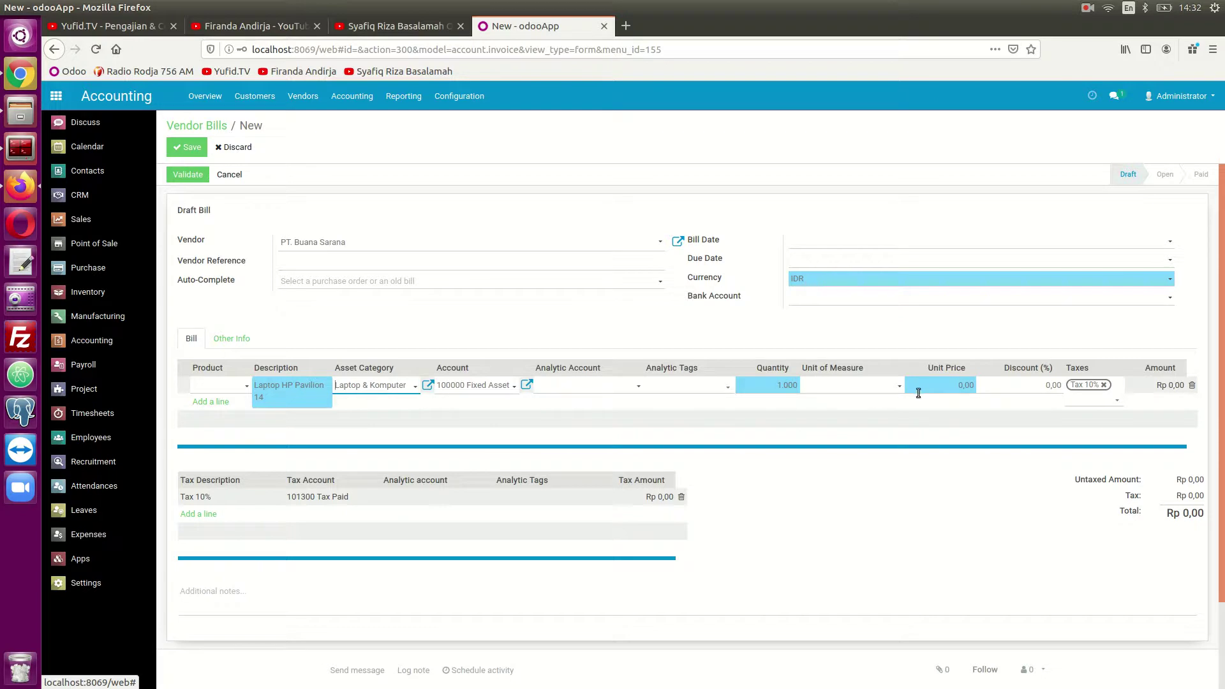
Set the laptop line's unit price to 5000000, remove its Tax 10%, and save the bill
left_click(944, 385)
type("5000000")
left_click(1095, 385)
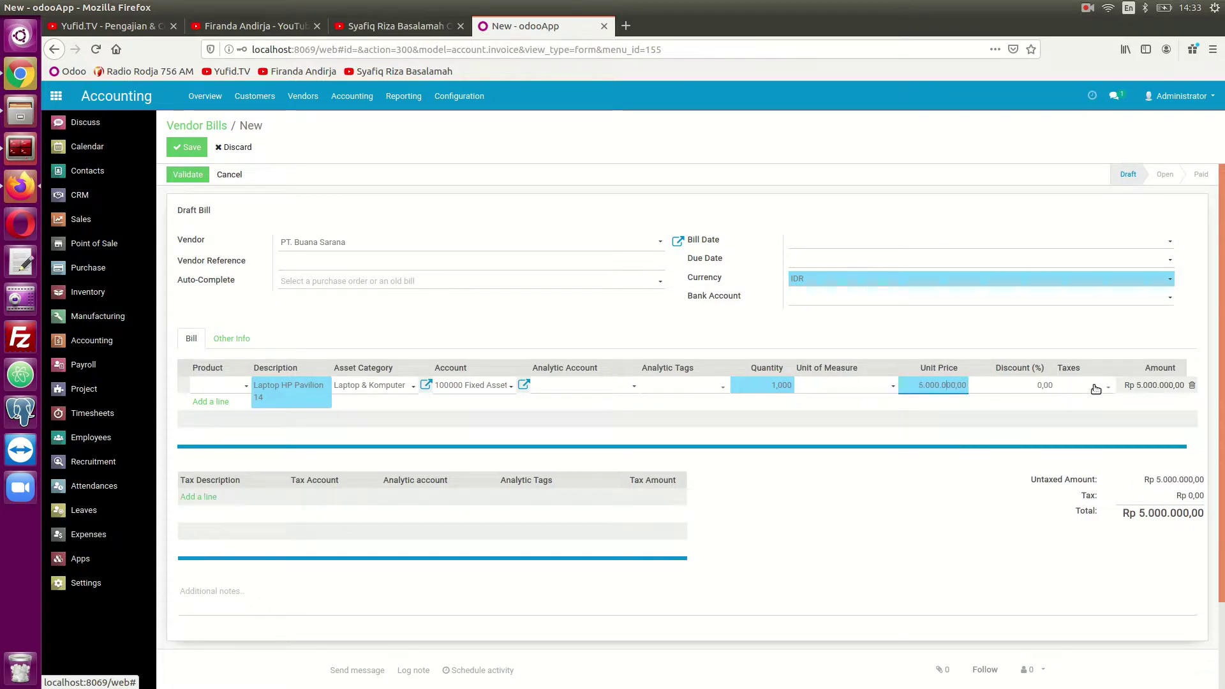
left_click(193, 149)
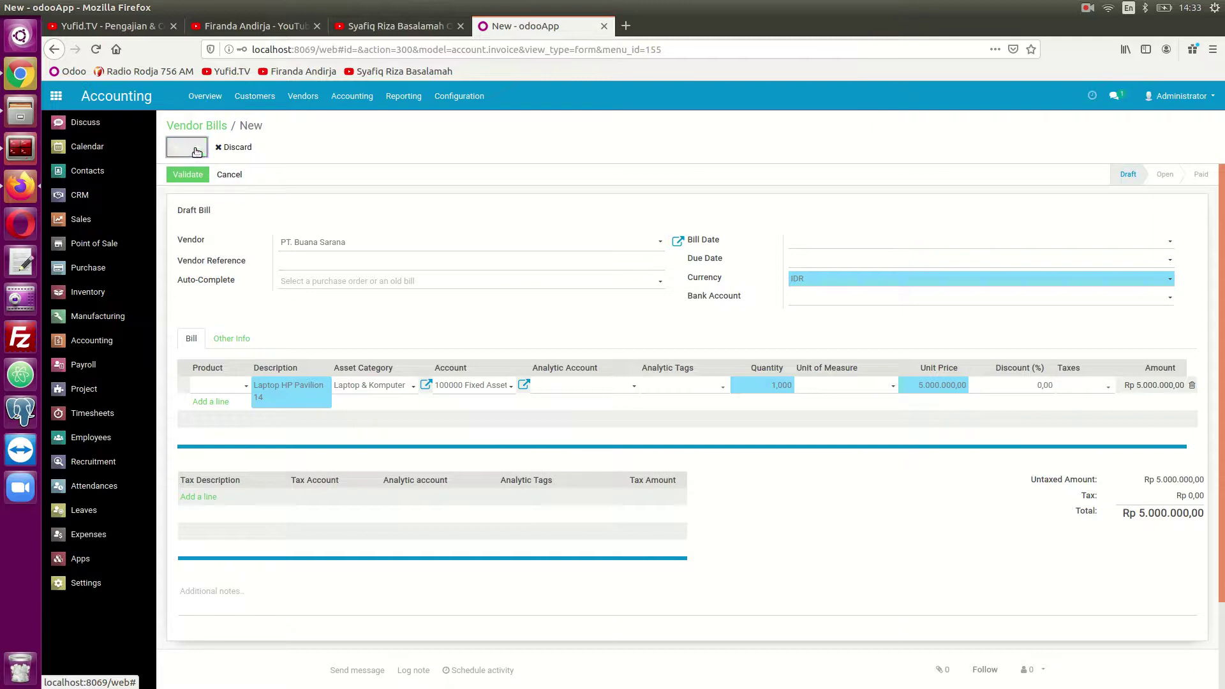
Open the assets list in a separate browser tab and view it
left_click(364, 98)
middle_click(363, 222)
left_click(680, 28)
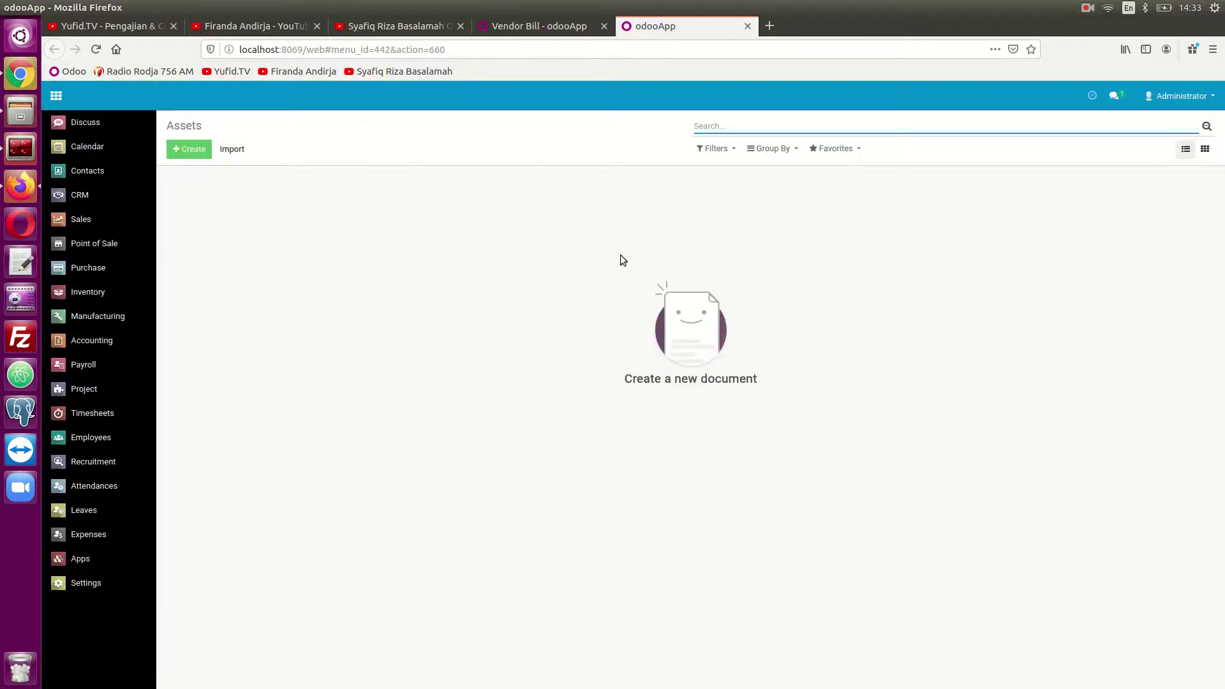
Return to the draft vendor bill for the laptop and validate it
left_click(539, 25)
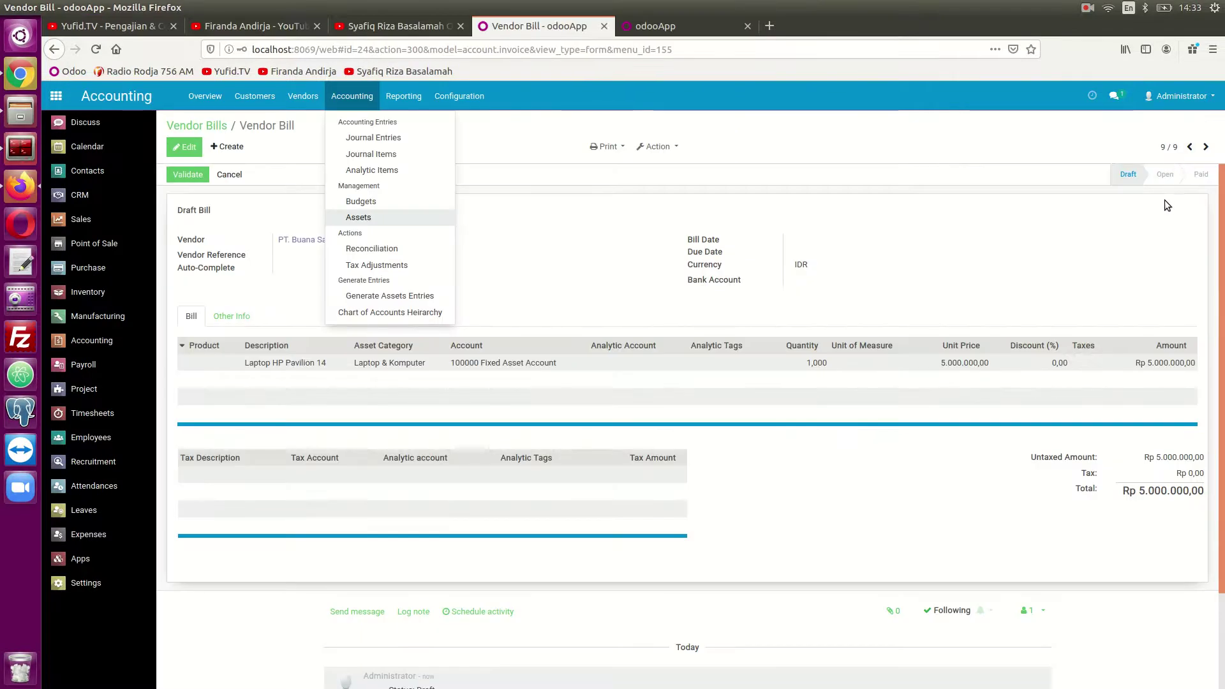
left_click(196, 179)
left_click(196, 179)
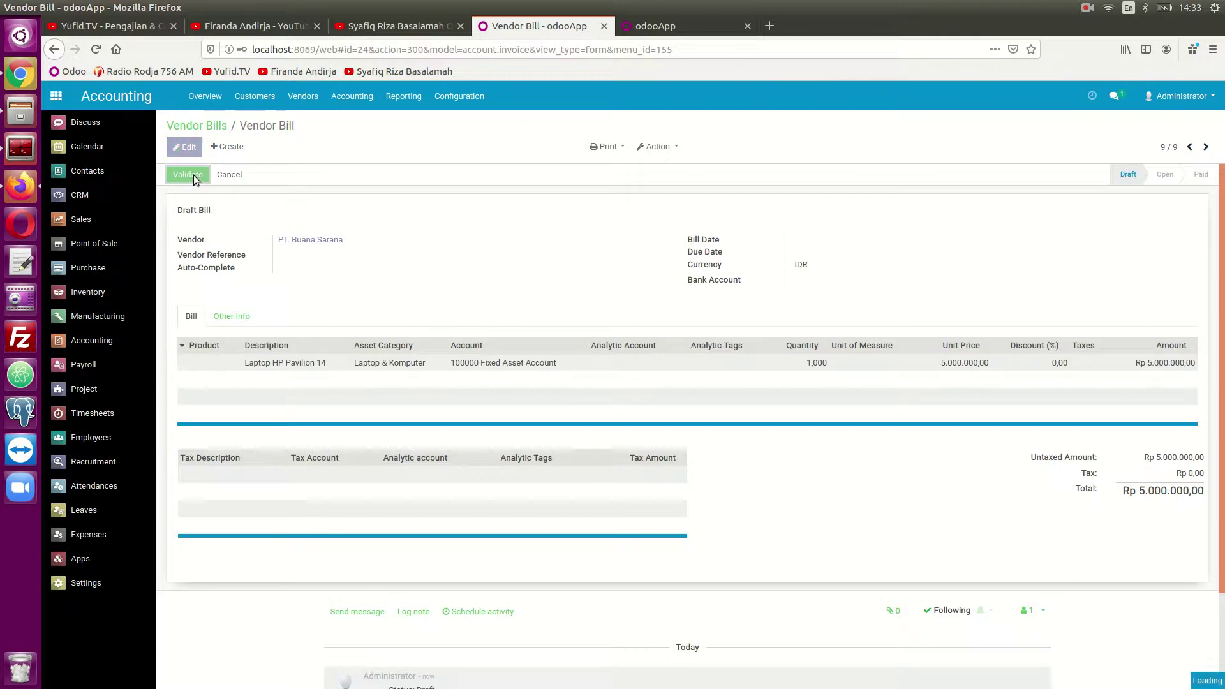
Refresh the assets list and open the Laptop HP Pavilion 14 asset to view its depreciation board
left_click(658, 29)
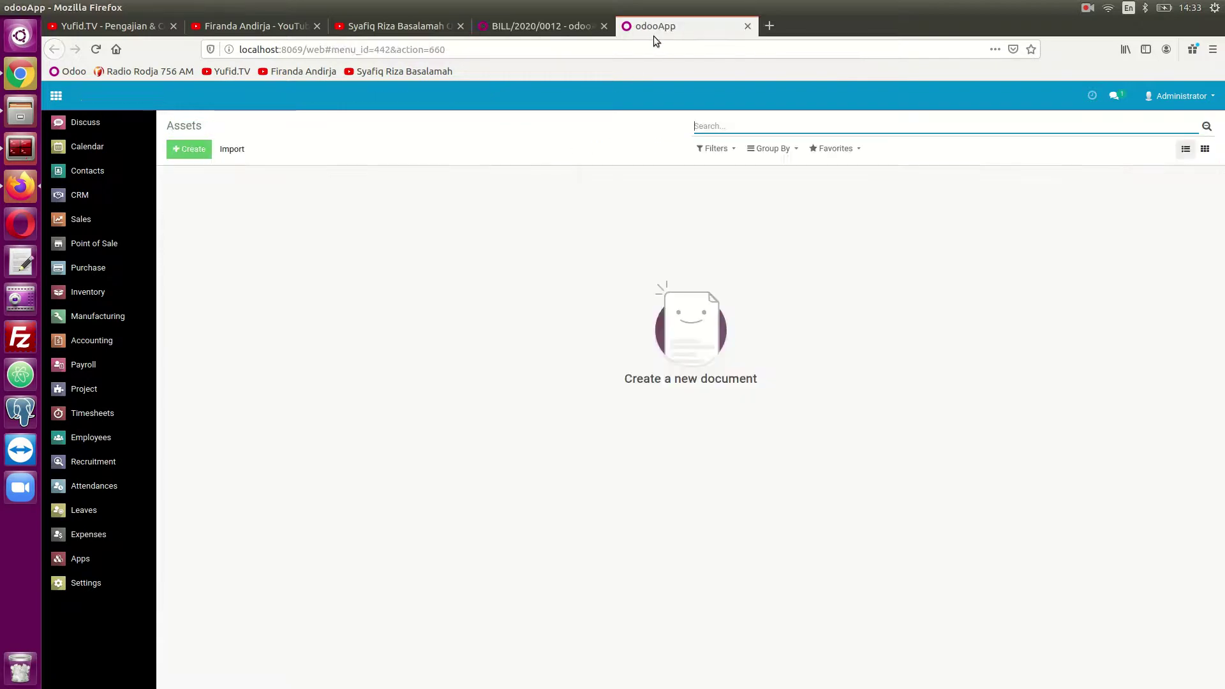
left_click(96, 49)
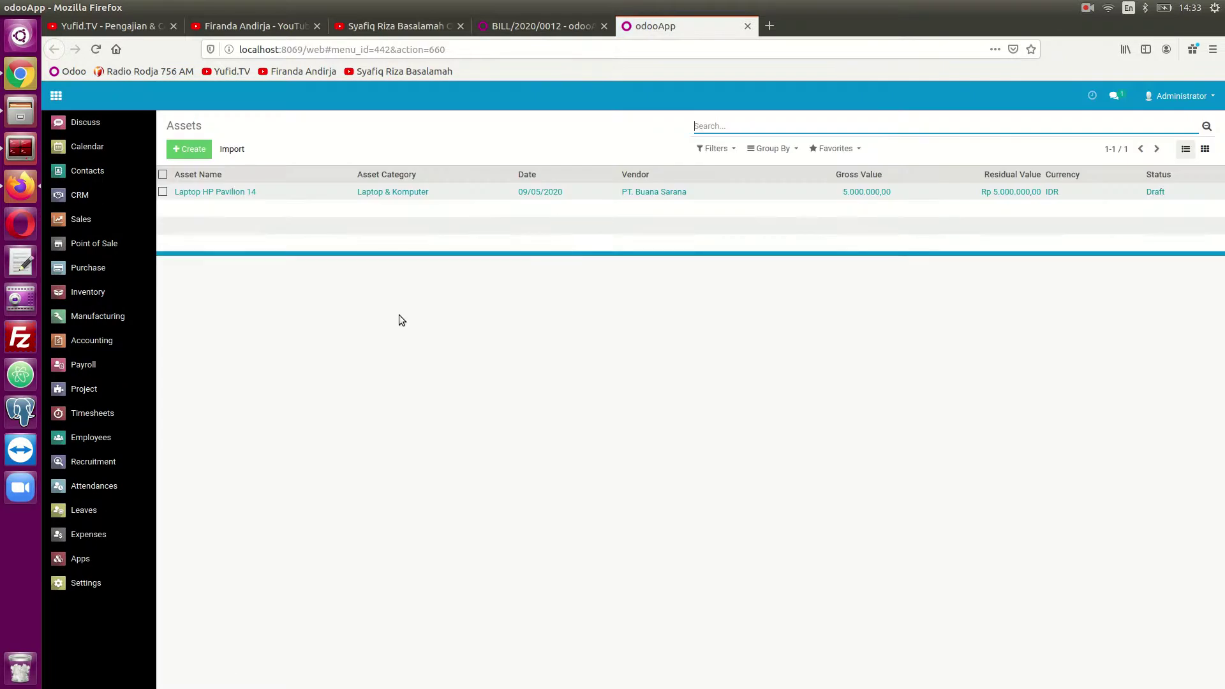
left_click(547, 192)
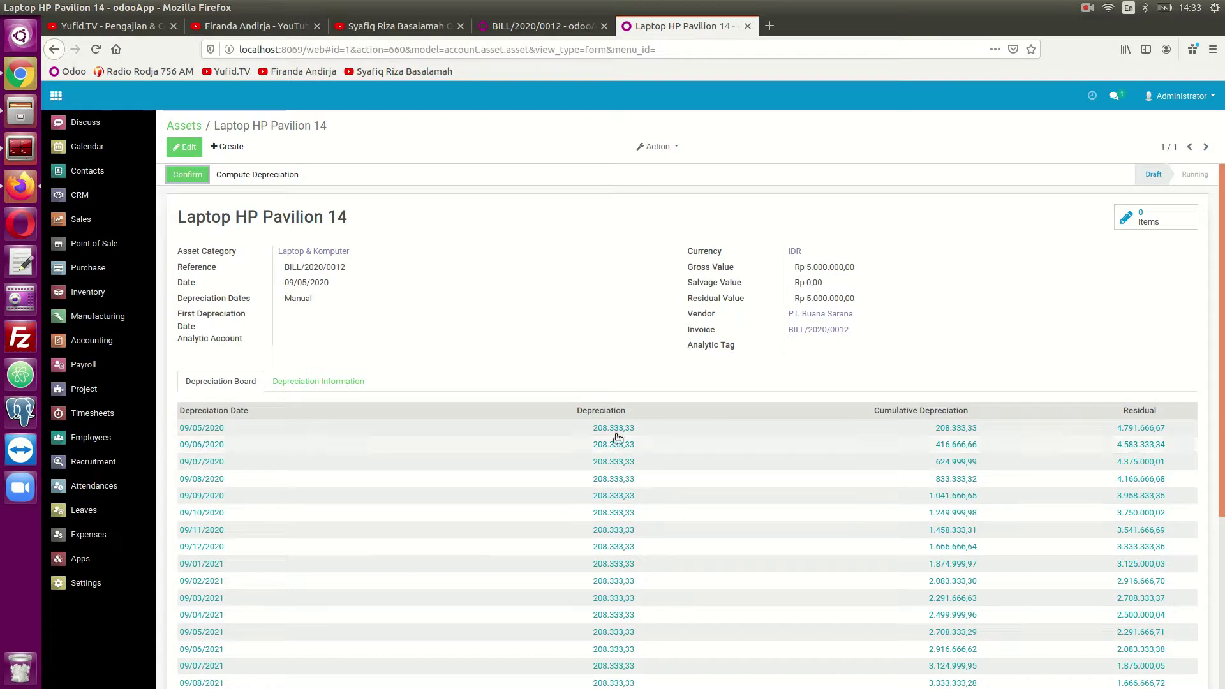
Edit the Laptop HP Pavilion 14 asset and set its salvage value to 200000
scroll(627, 440, "down", 1)
scroll(627, 440, "down", 3)
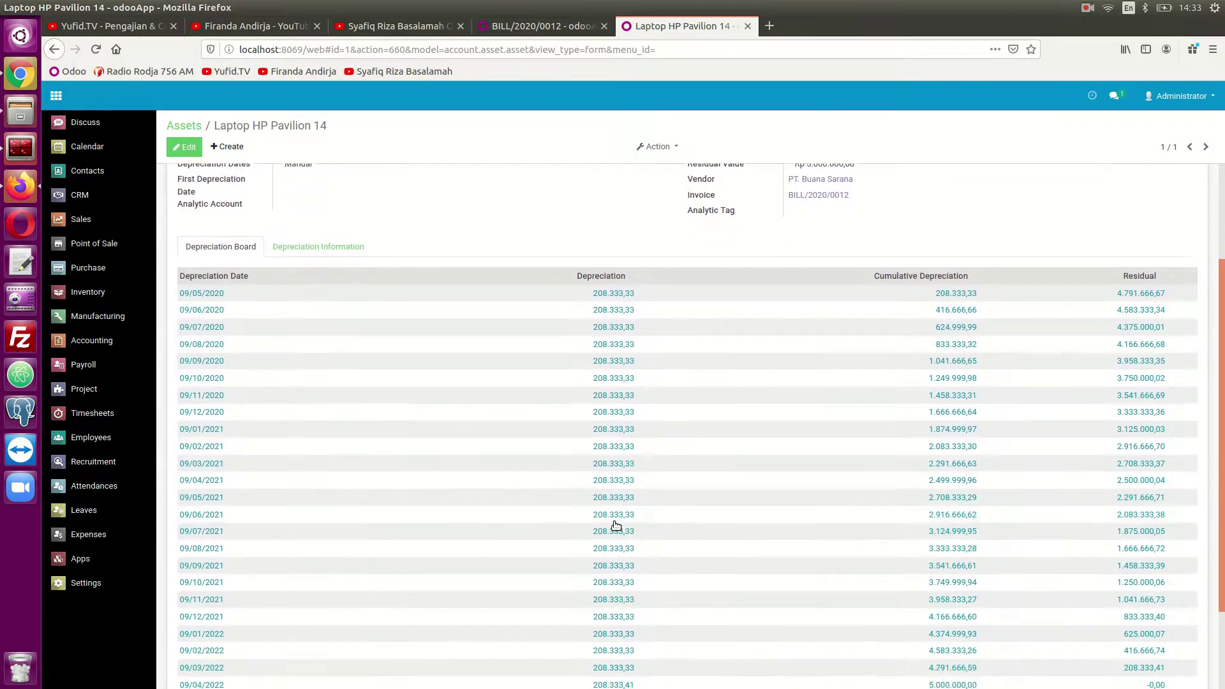
scroll(619, 520, "up", 3)
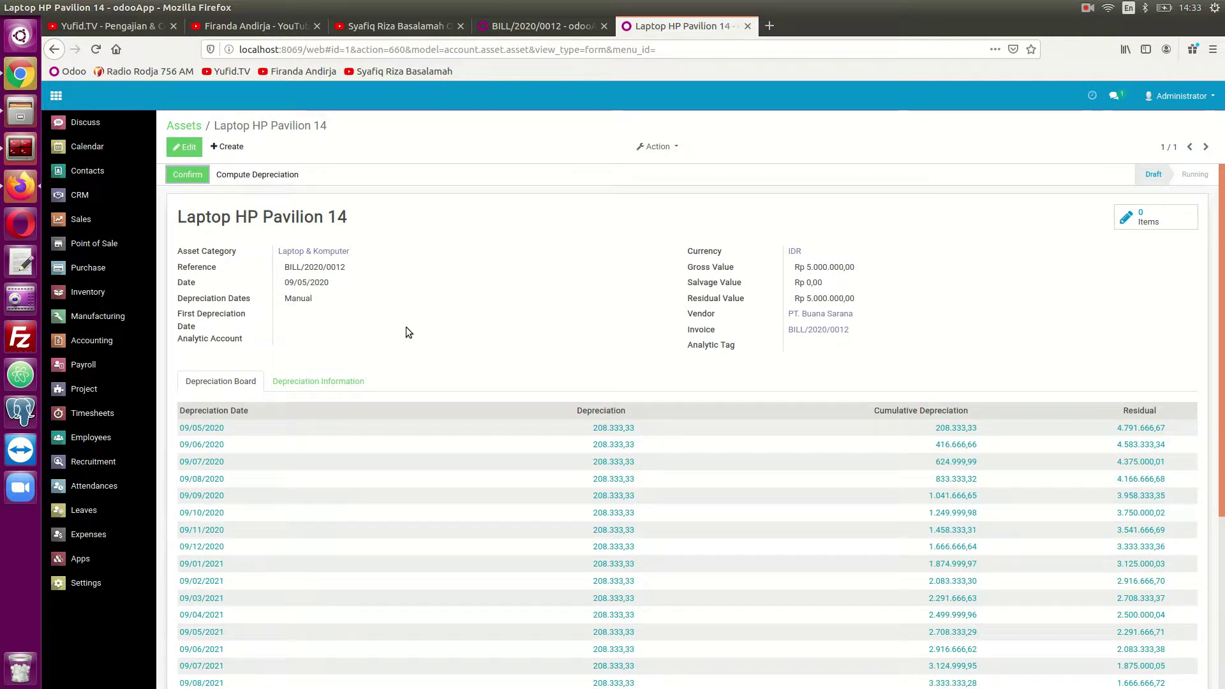
left_click(187, 147)
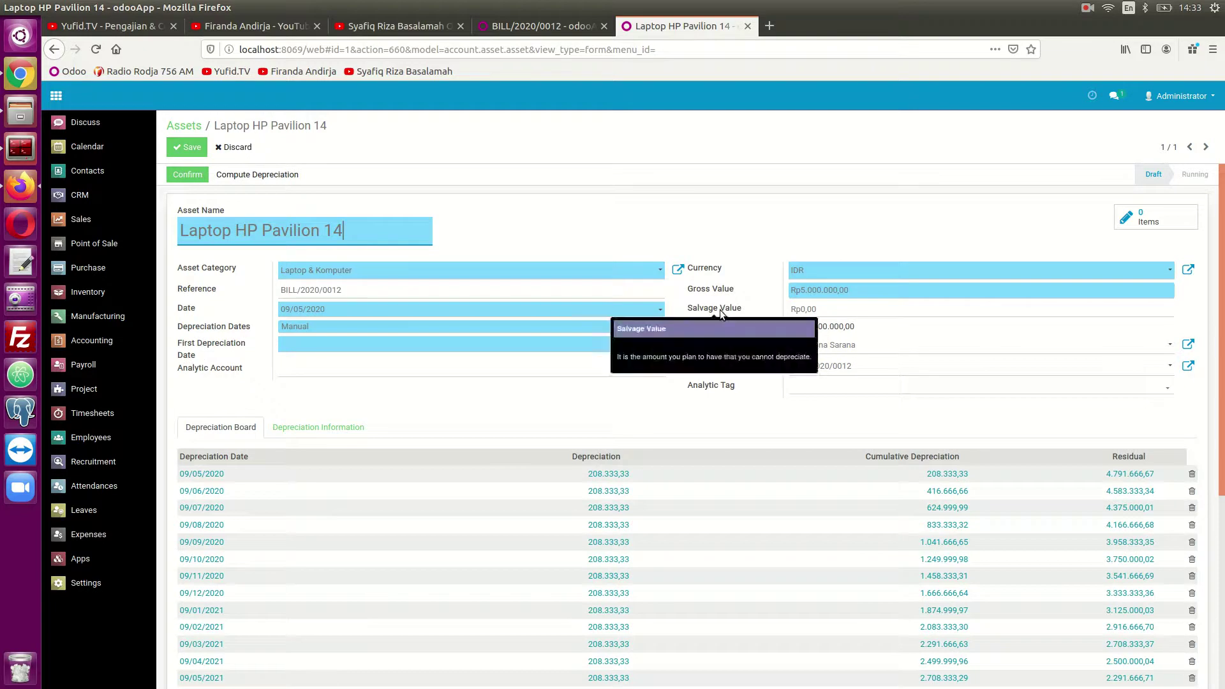
left_click_drag(816, 309, 800, 309)
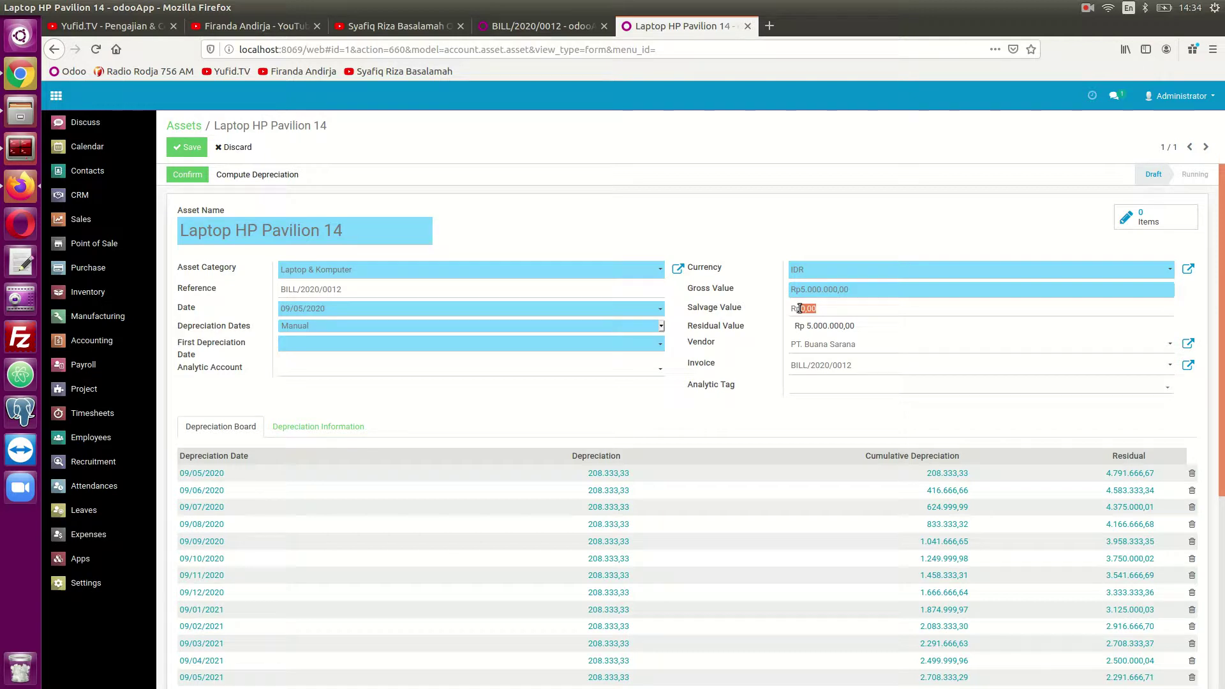
type("200000")
left_click(737, 314)
left_click(734, 239)
Set the asset's first depreciation date to 01/05/2020 and save the asset
mouse_move(213, 351)
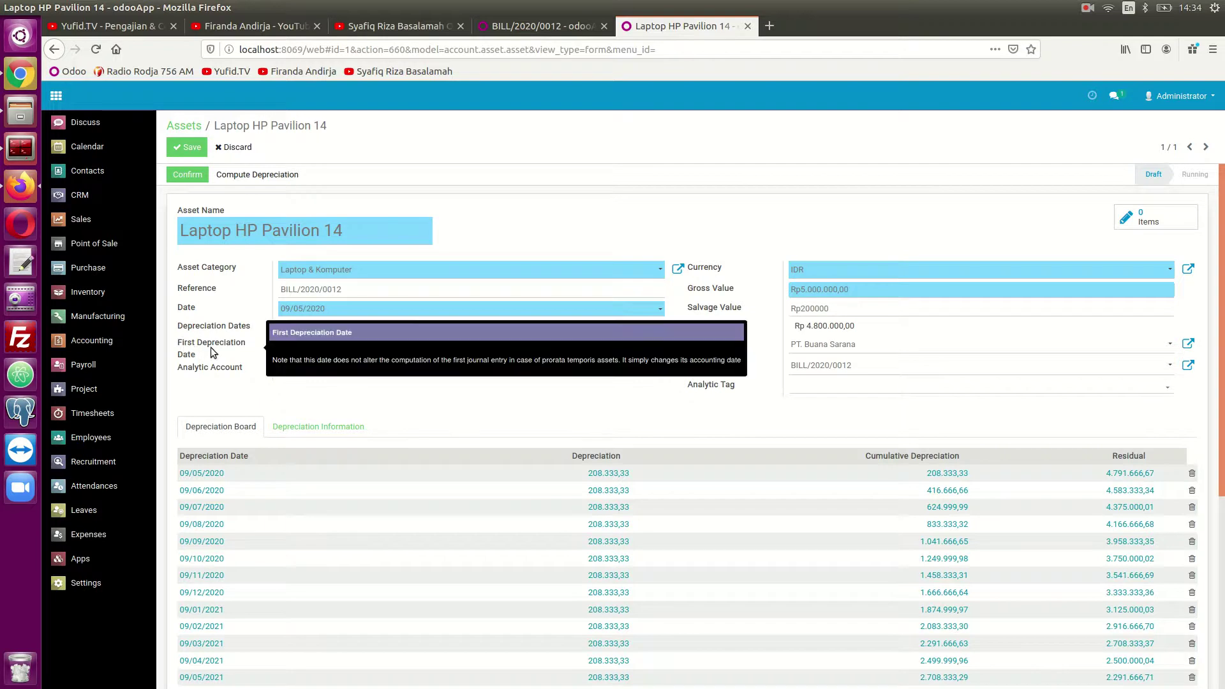
left_click(357, 345)
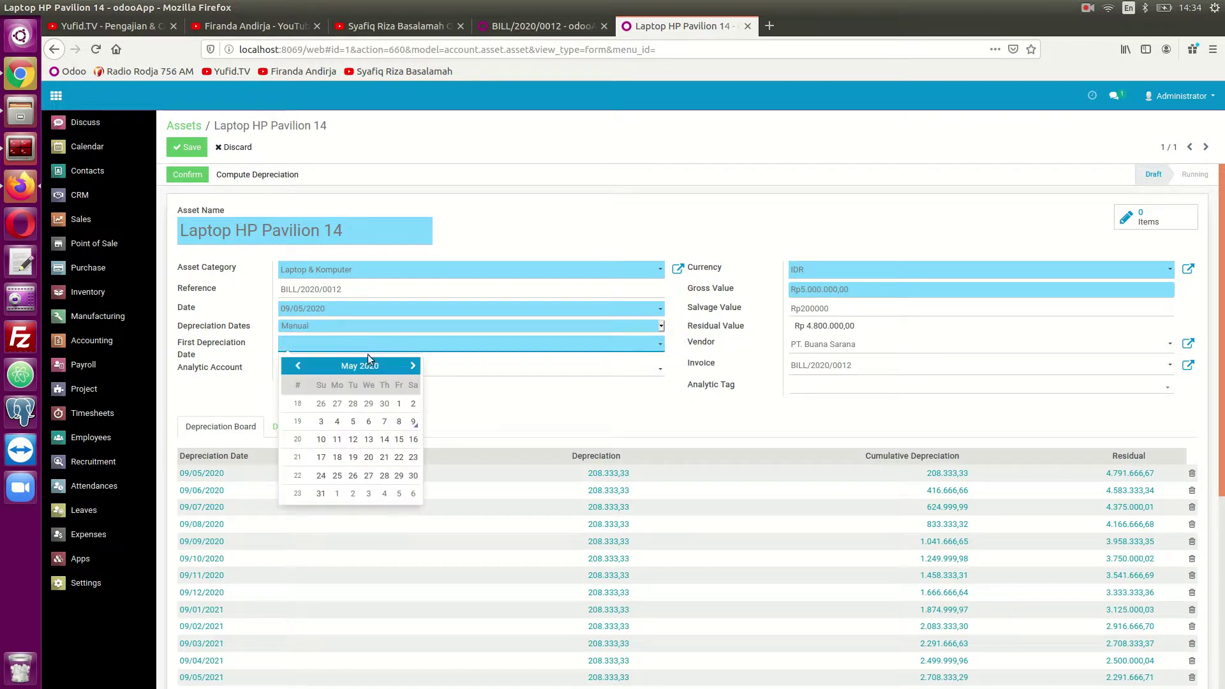
left_click(398, 404)
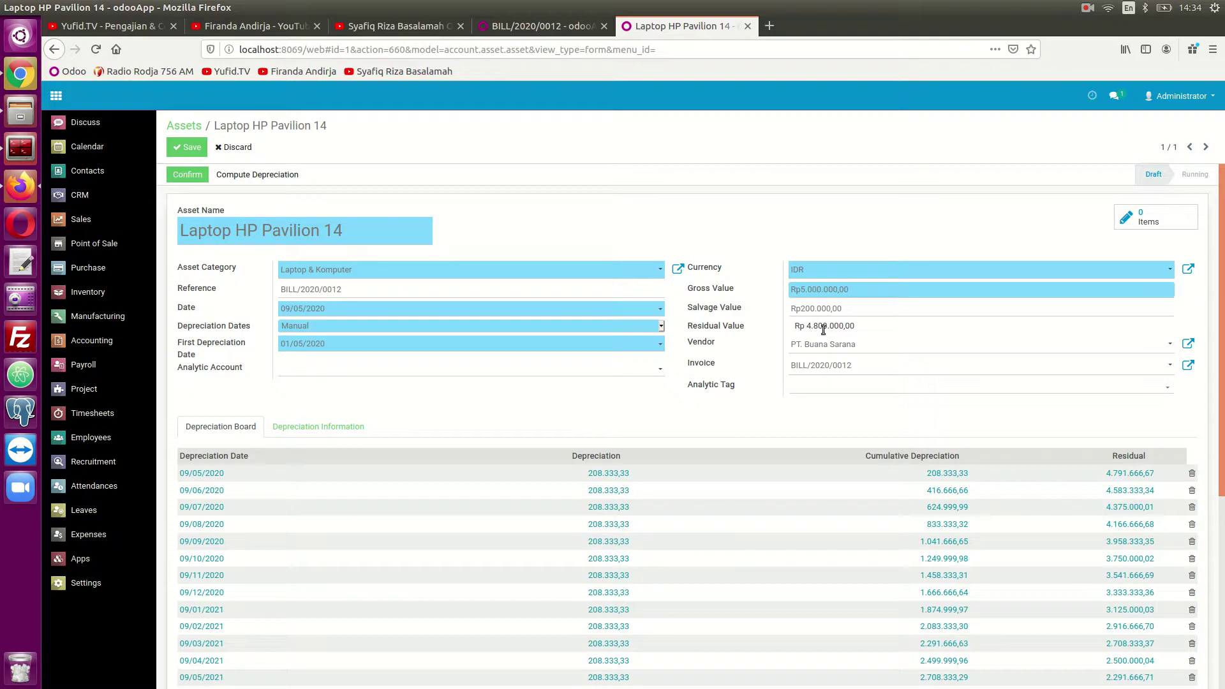
scroll(533, 472, "down", 3)
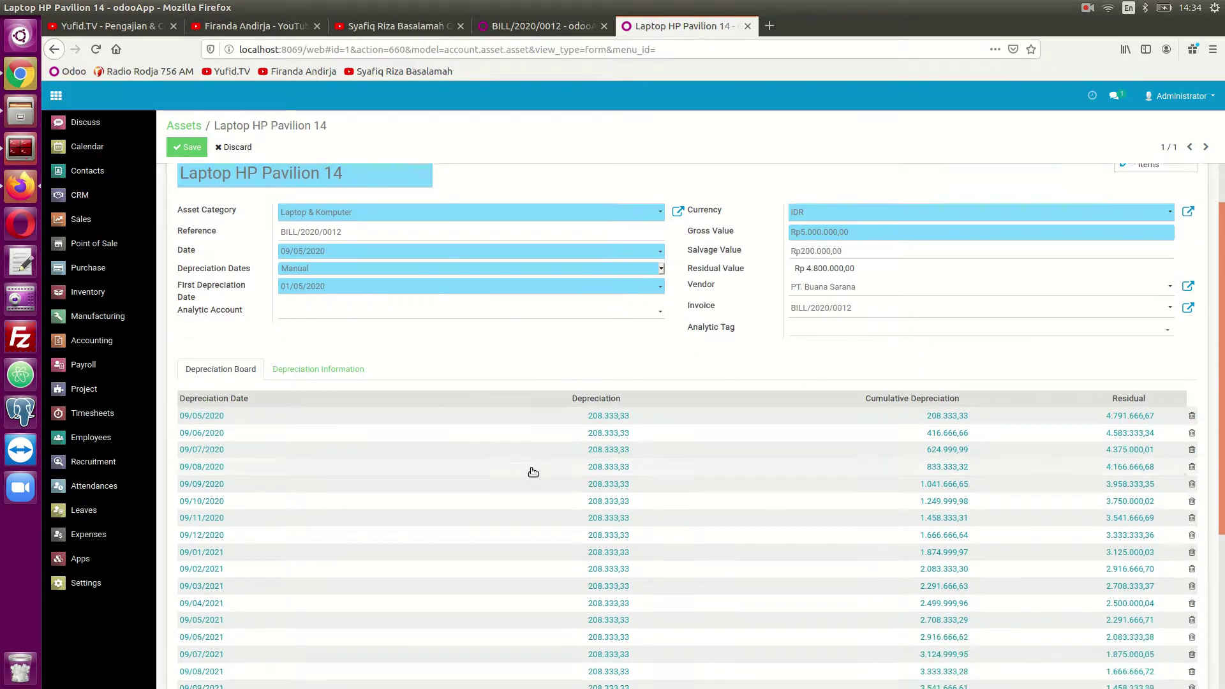
scroll(533, 472, "down", 2)
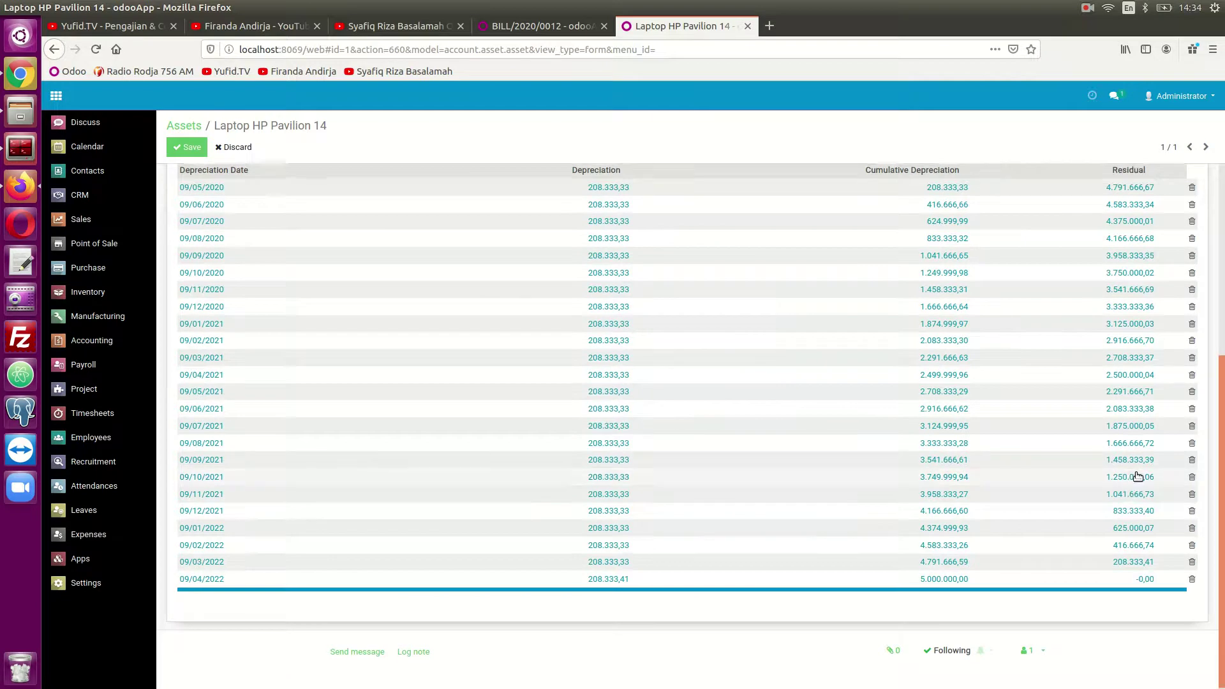
scroll(1135, 473, "up", 2)
scroll(1061, 465, "up", 3)
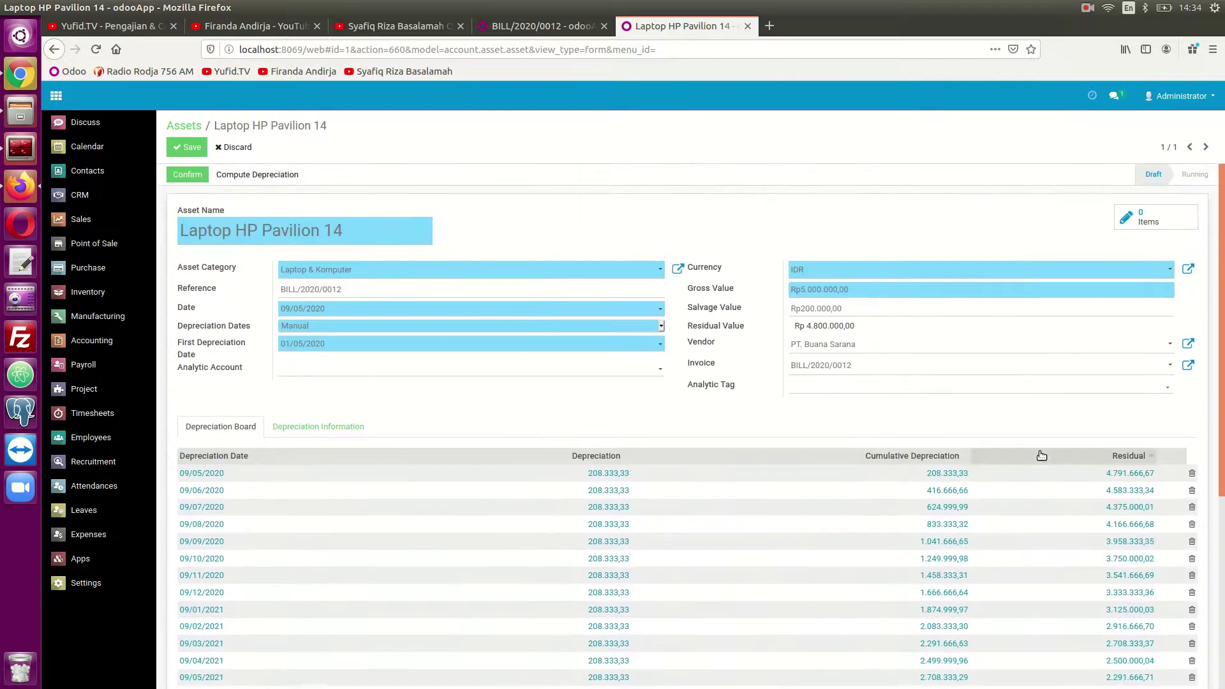
scroll(865, 427, "down", 1)
left_click(192, 152)
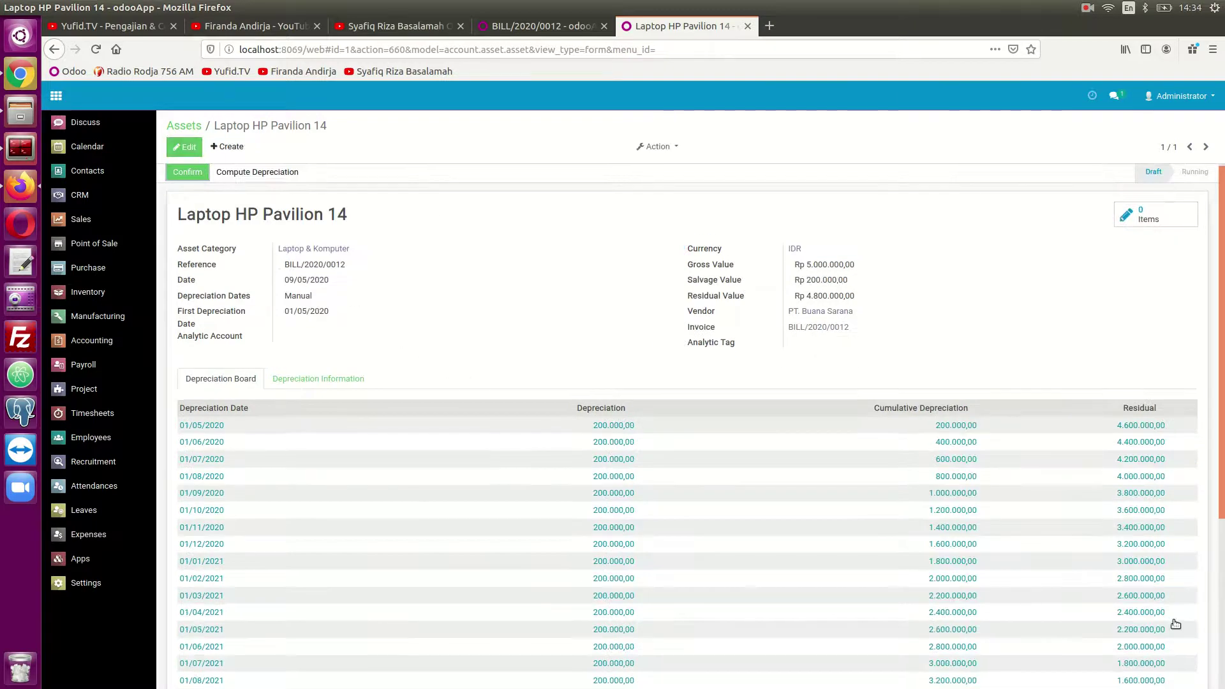
Examine the recalculated depreciation board of the laptop asset, from the first depreciation line to the last
scroll(955, 542, "down", 3)
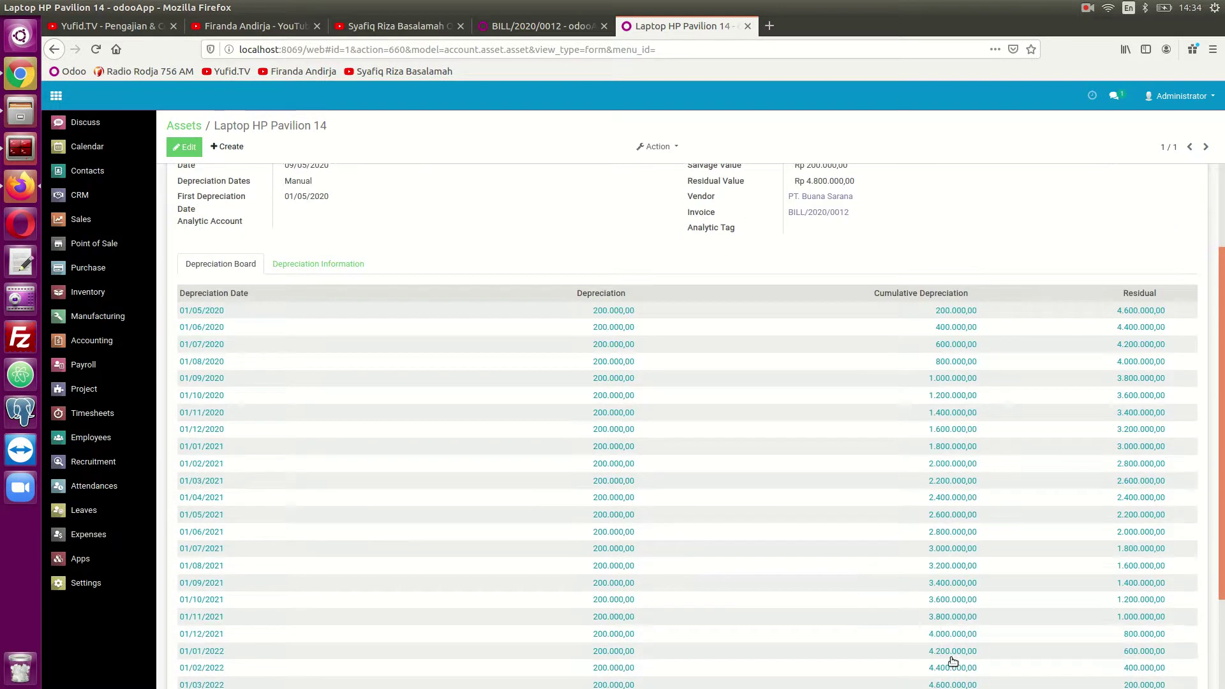
scroll(952, 629, "down", 3)
scroll(747, 356, "up", 4)
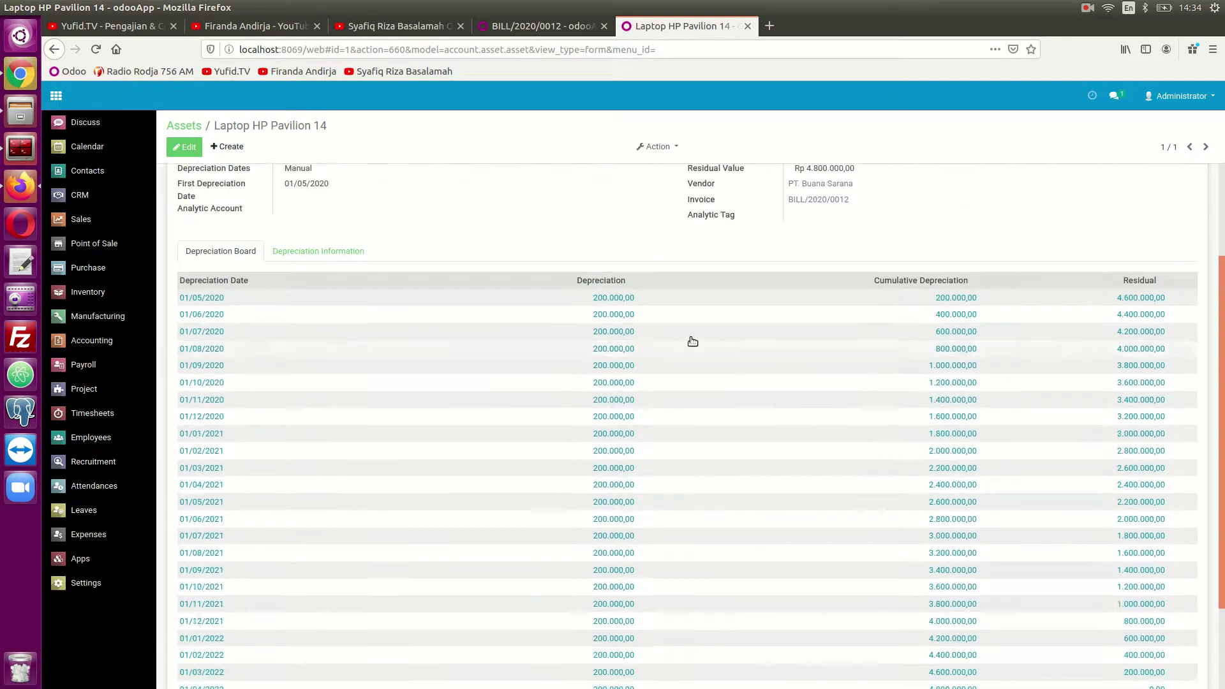
scroll(622, 408, "down", 2)
scroll(625, 469, "up", 5)
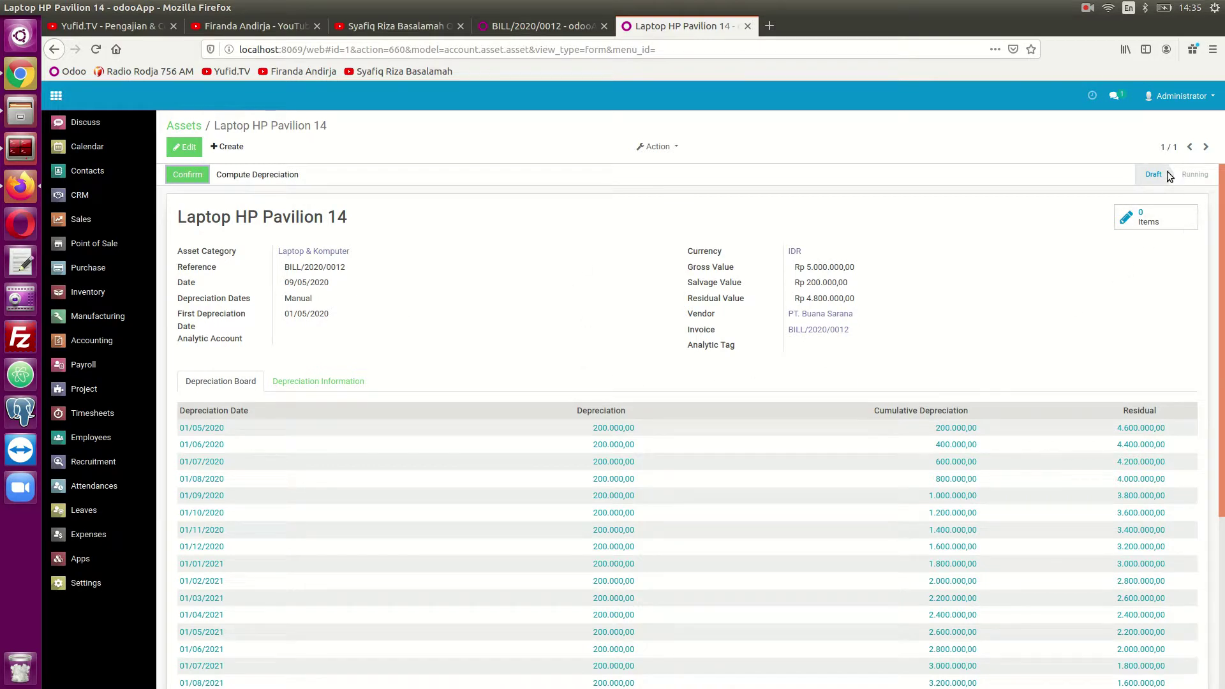
scroll(1116, 375, "down", 5)
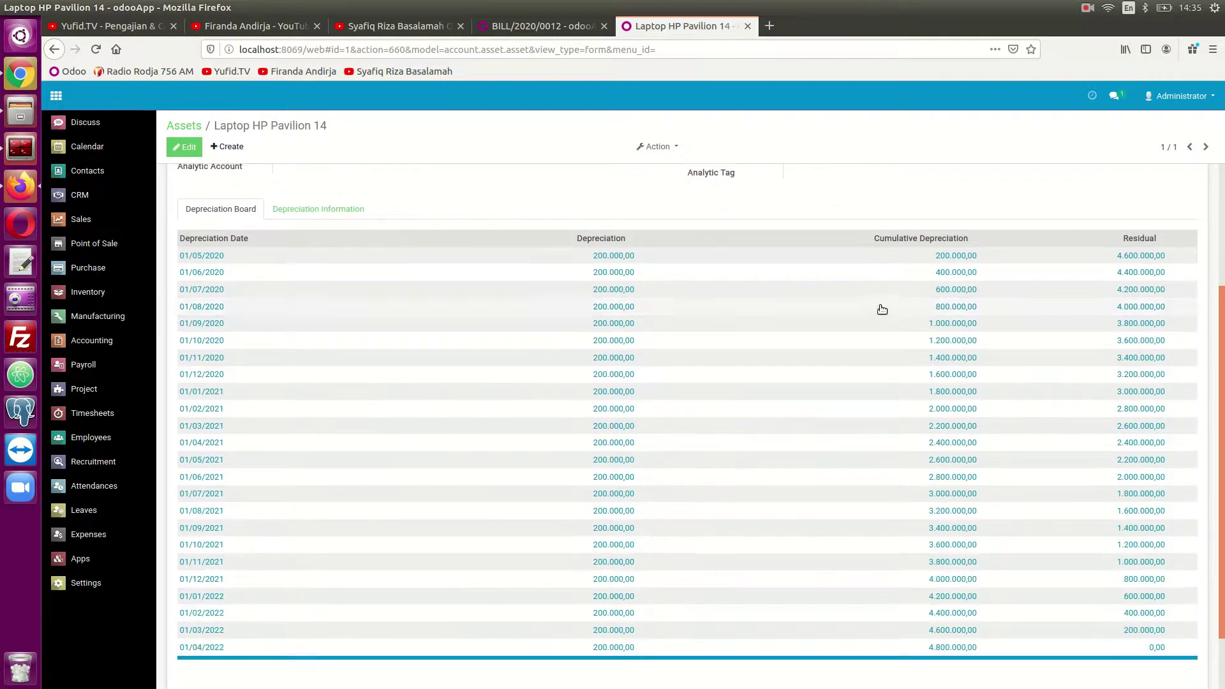
scroll(884, 308, "up", 5)
scroll(557, 189, "down", 1)
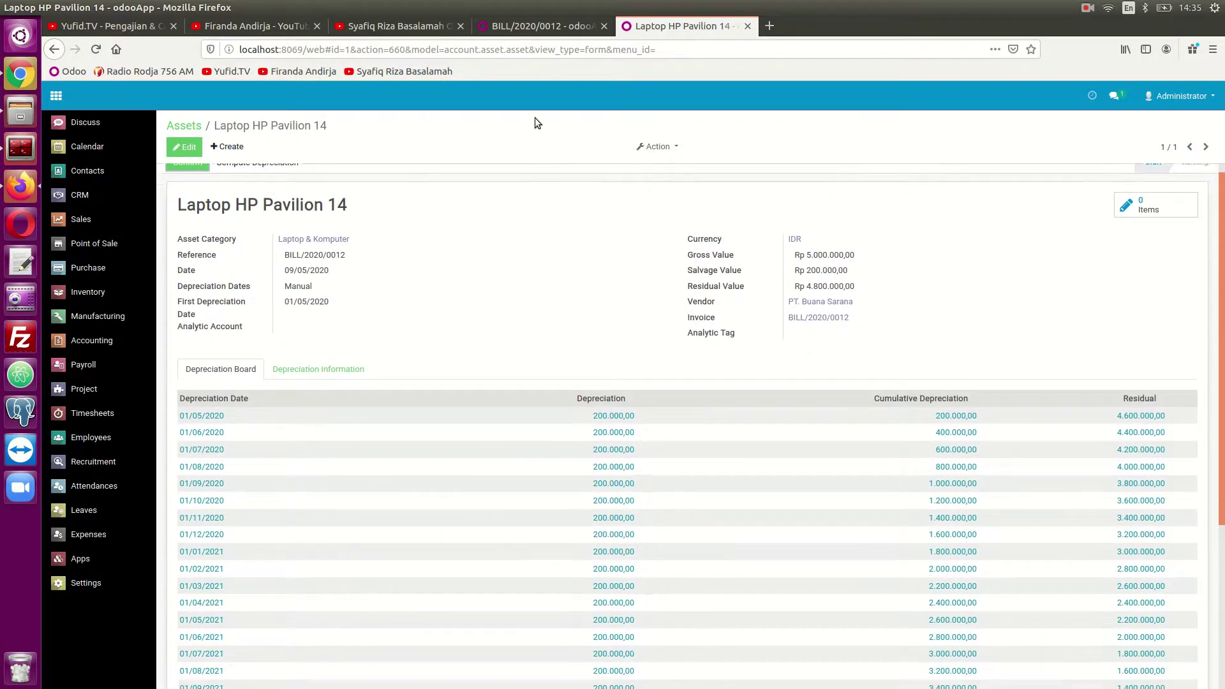
In the Accounting browser tab, view all journal entries without the Miscellaneous Operations filter, then reopen the list with that default filter
left_click(535, 29)
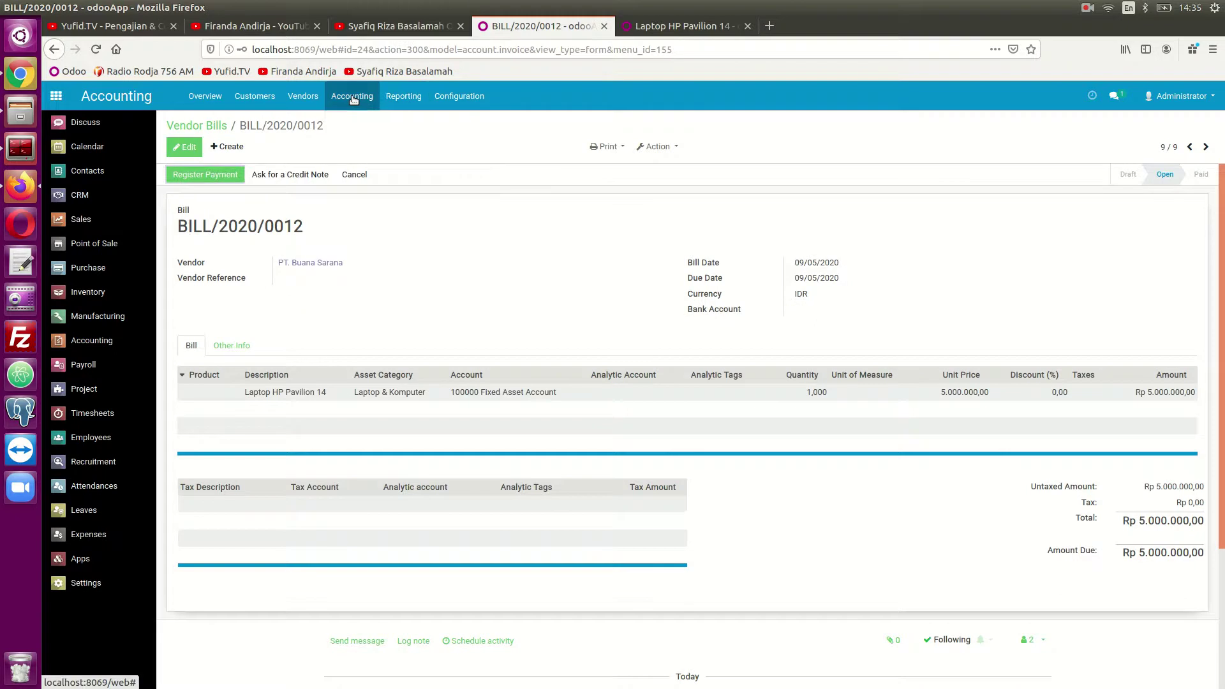
left_click(353, 97)
left_click(370, 142)
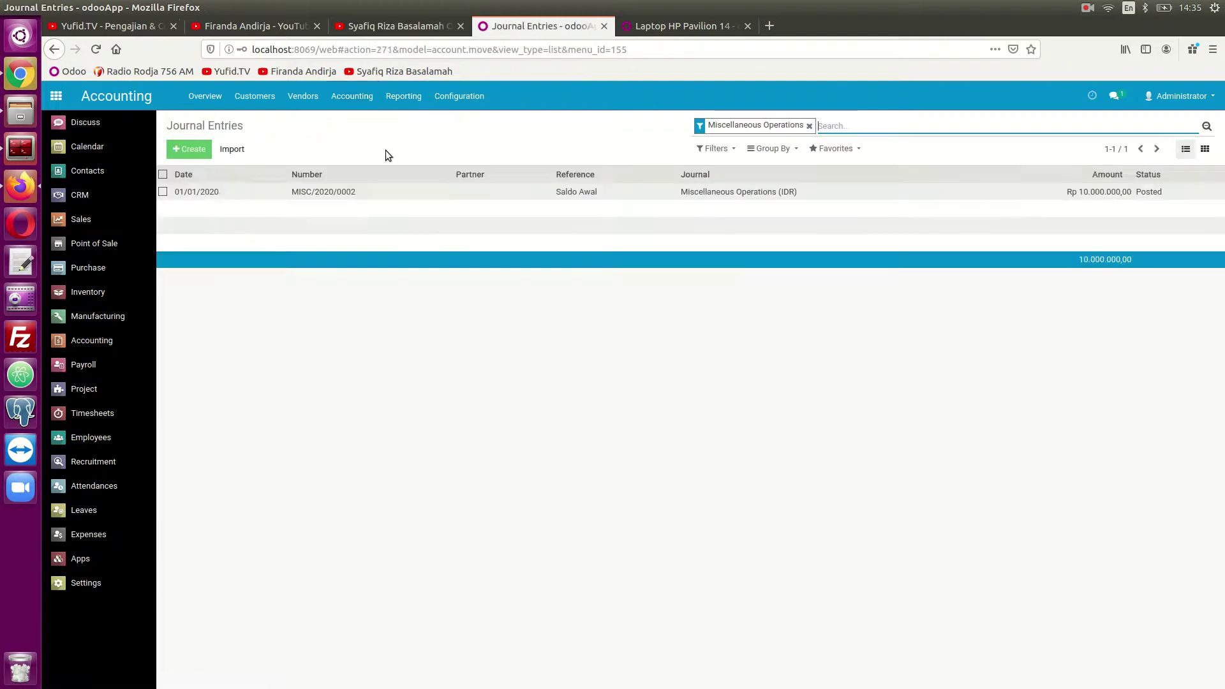
left_click(809, 126)
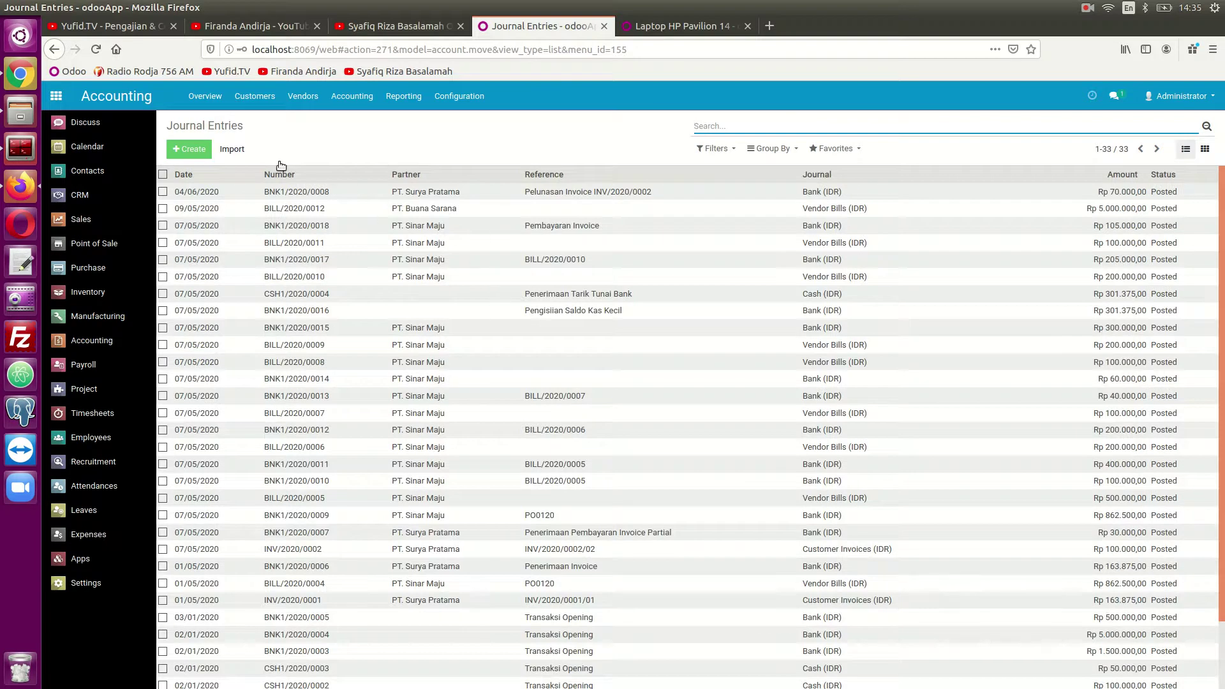
left_click(339, 97)
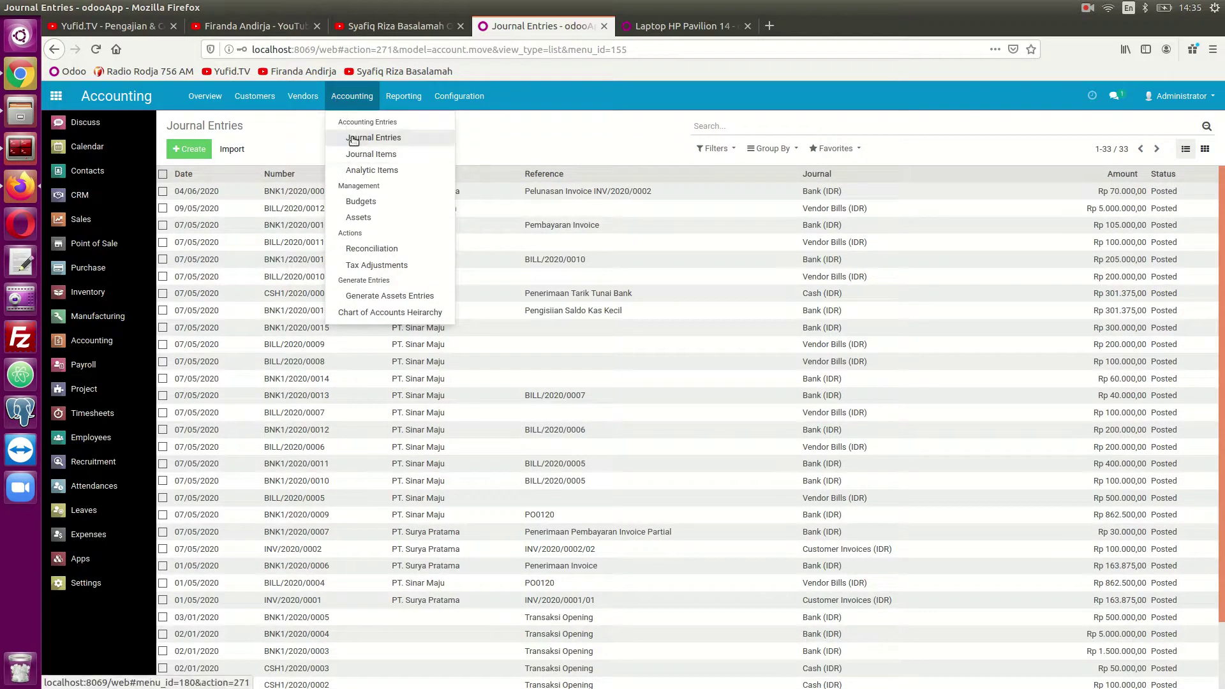
left_click(377, 139)
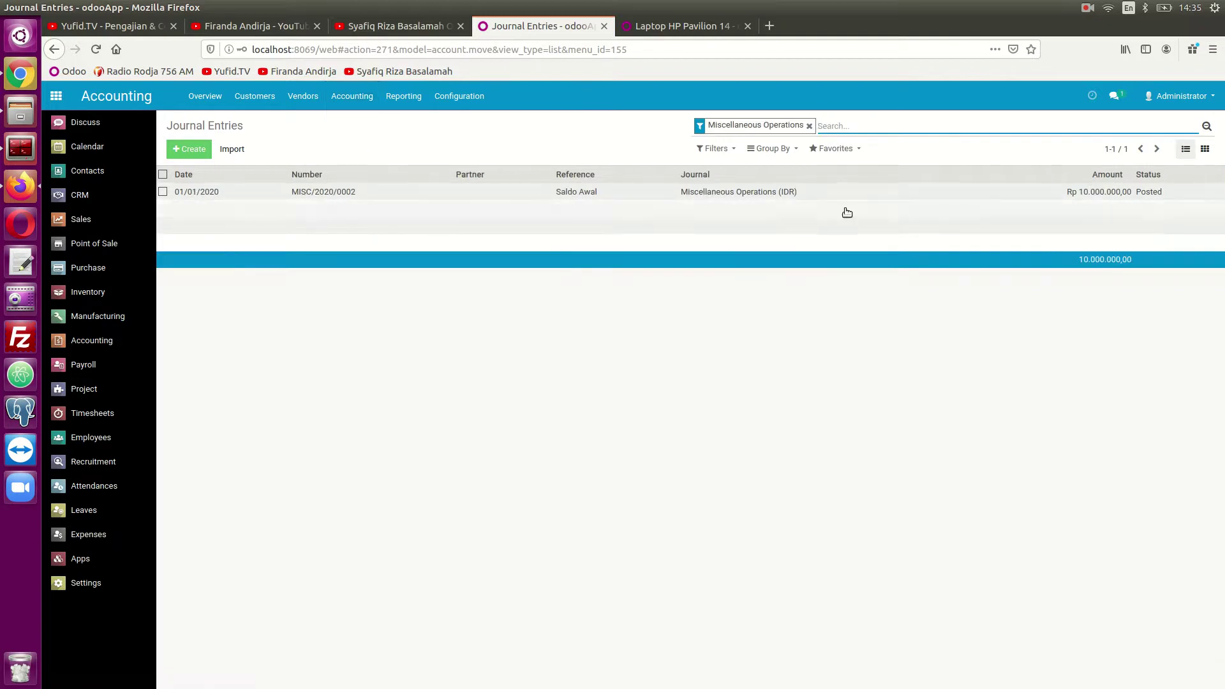
Confirm the Laptop HP Pavilion 14 asset and generate the journal entry for its 01/05/2020 depreciation line
left_click(687, 24)
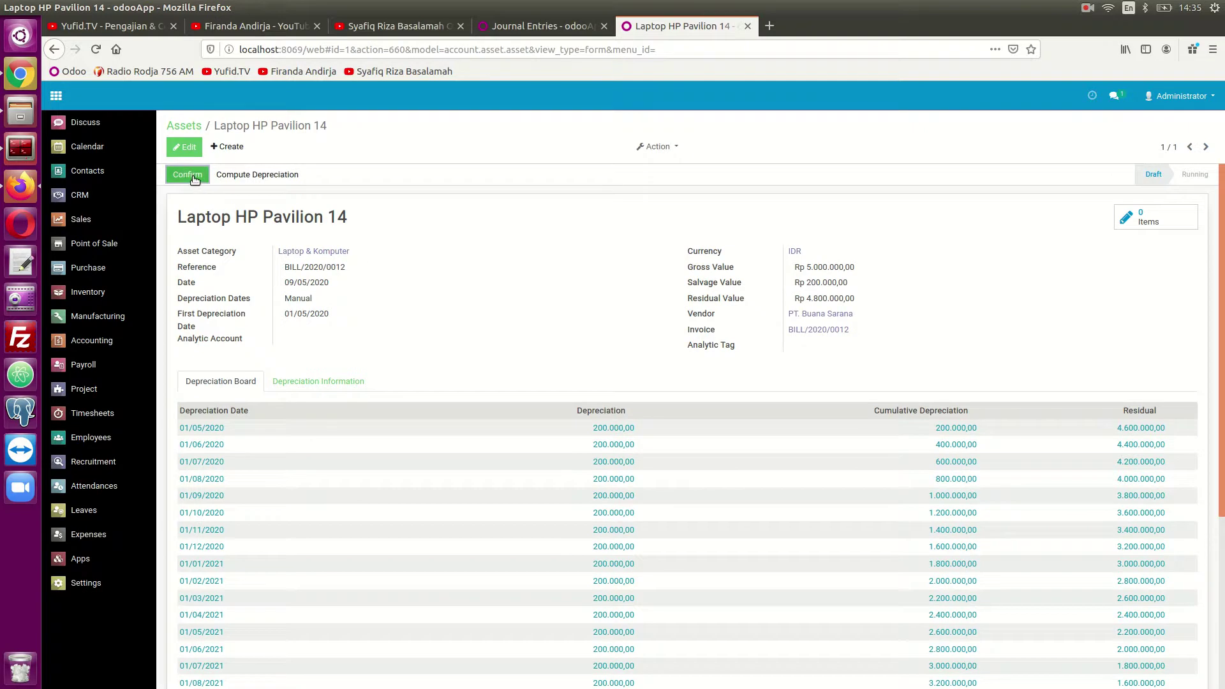
left_click(193, 177)
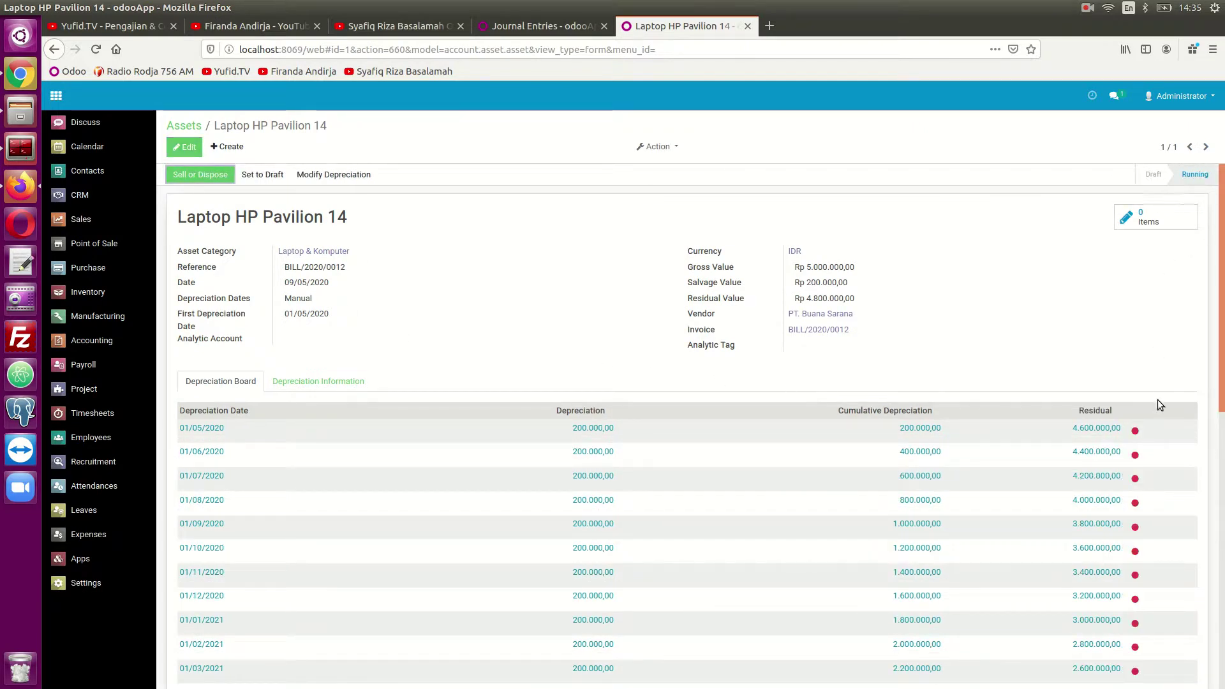
scroll(1109, 471, "down", 5)
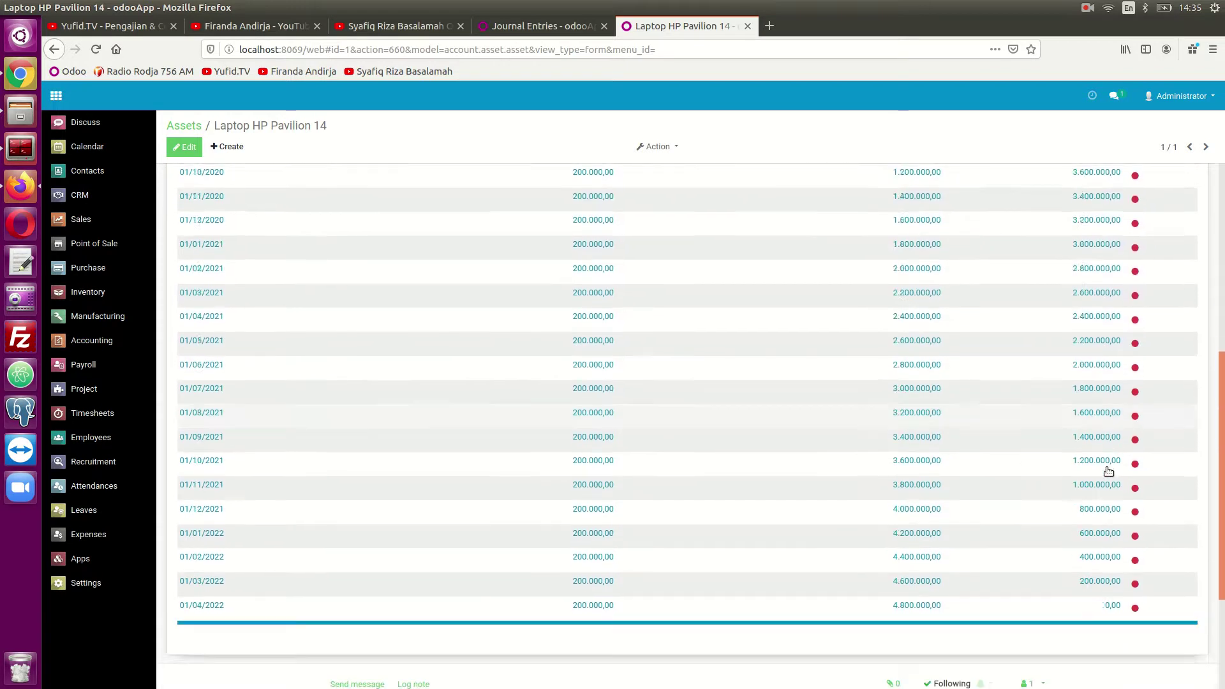
scroll(1108, 471, "down", 3)
scroll(1108, 467, "up", 7)
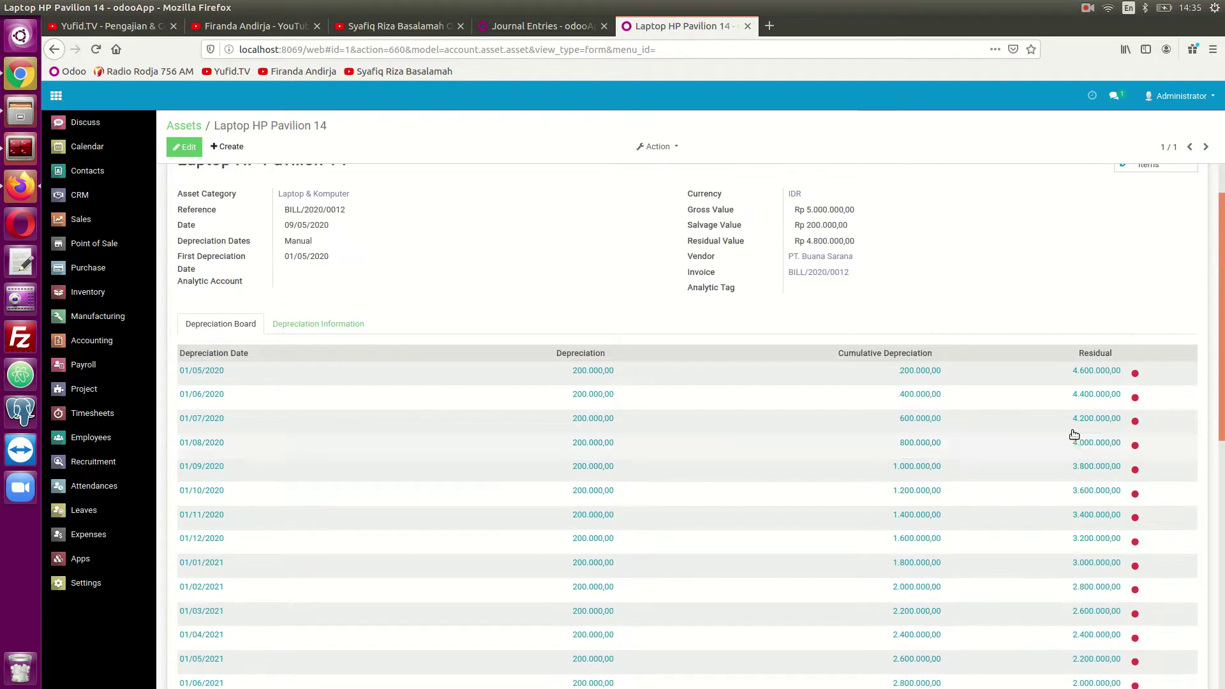
scroll(1060, 383, "up", 1)
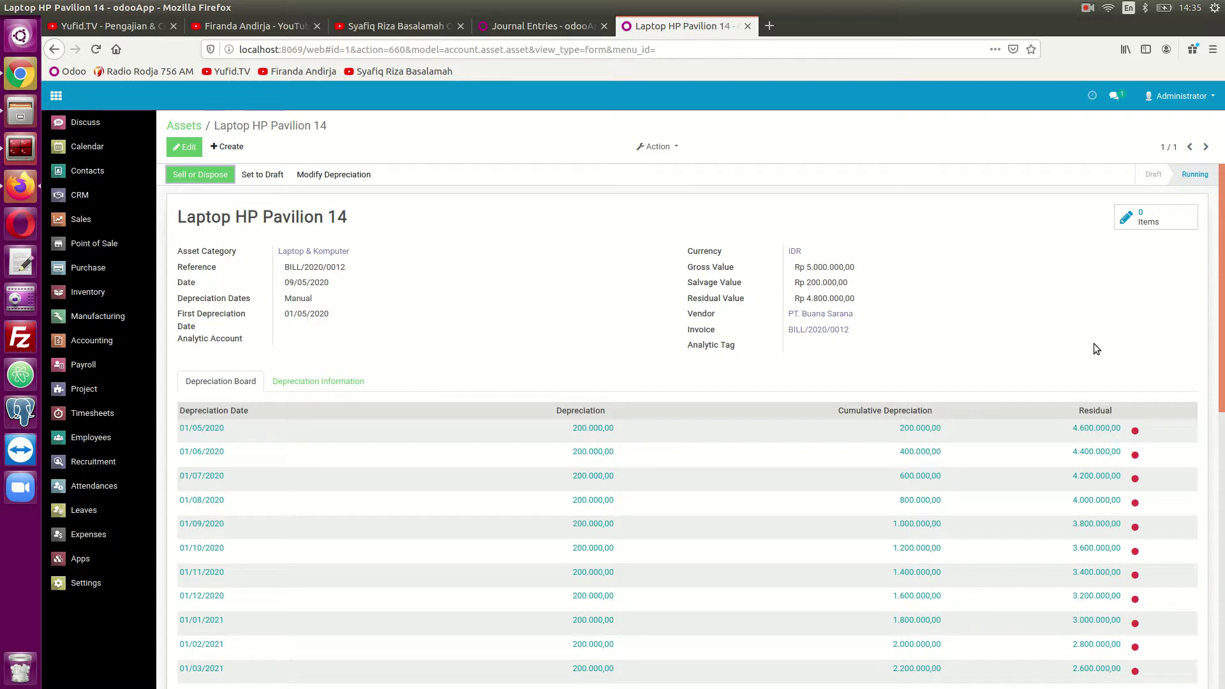
left_click(1136, 432)
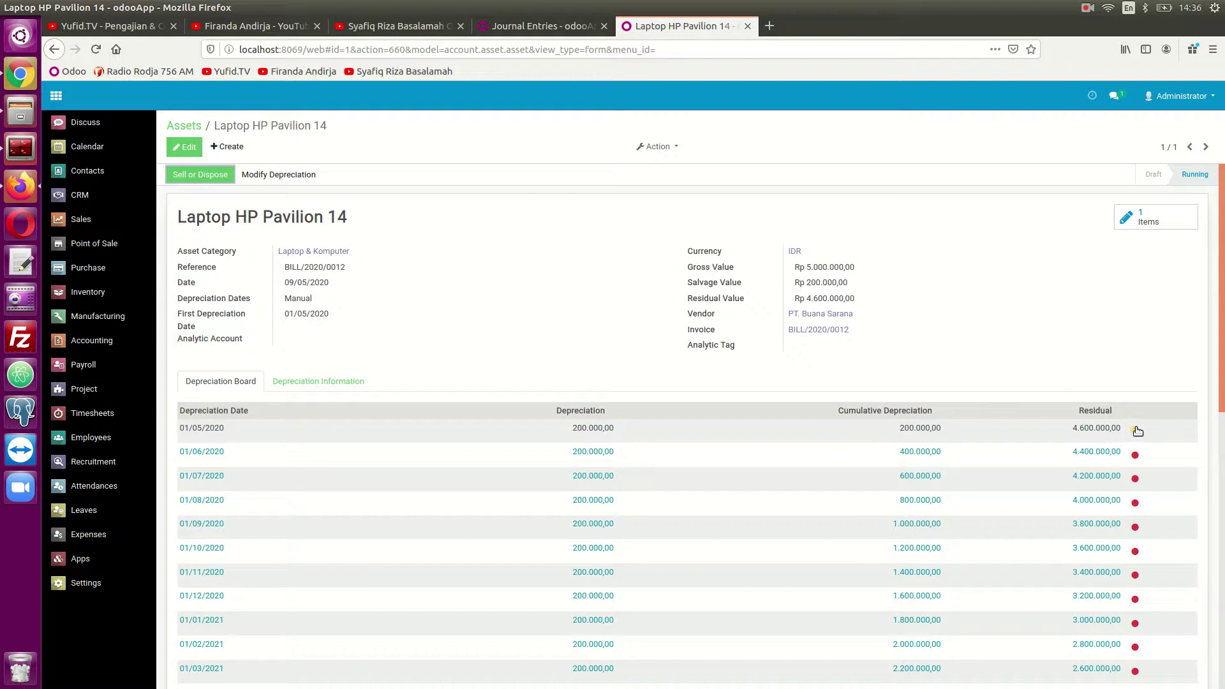
left_click(1161, 224)
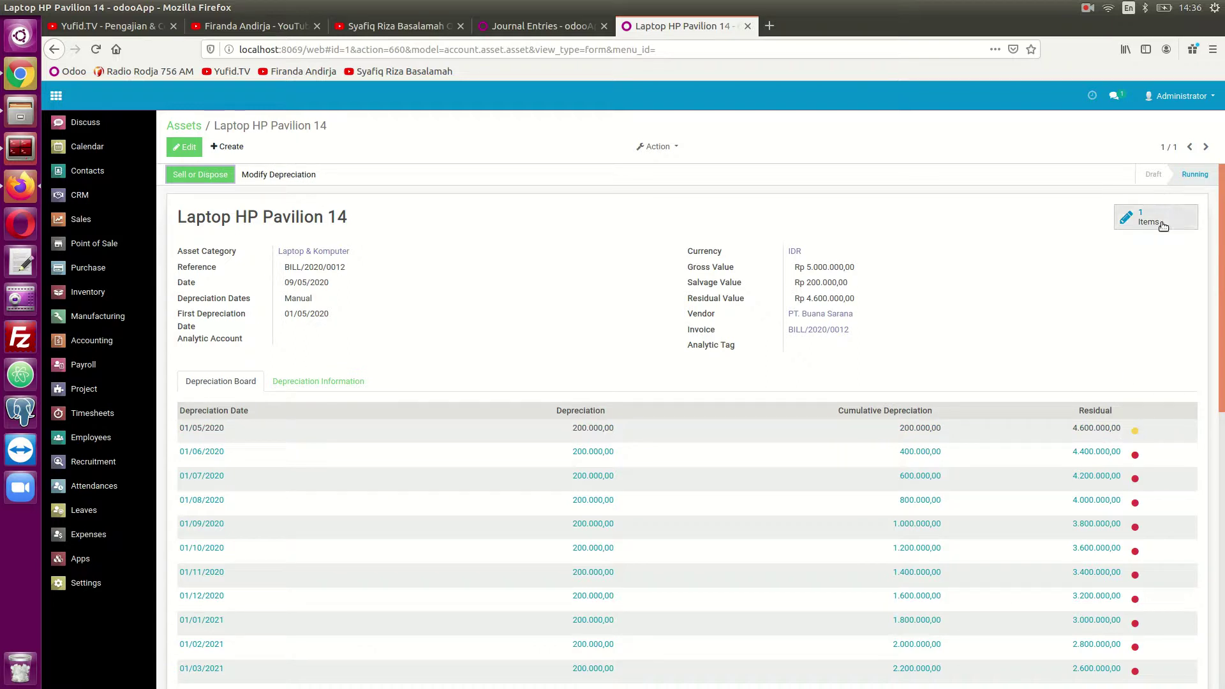
Refresh the journal entries list, open the unposted 01/05/2020 entry referencing BILL/2020/0012, and post it
left_click(505, 27)
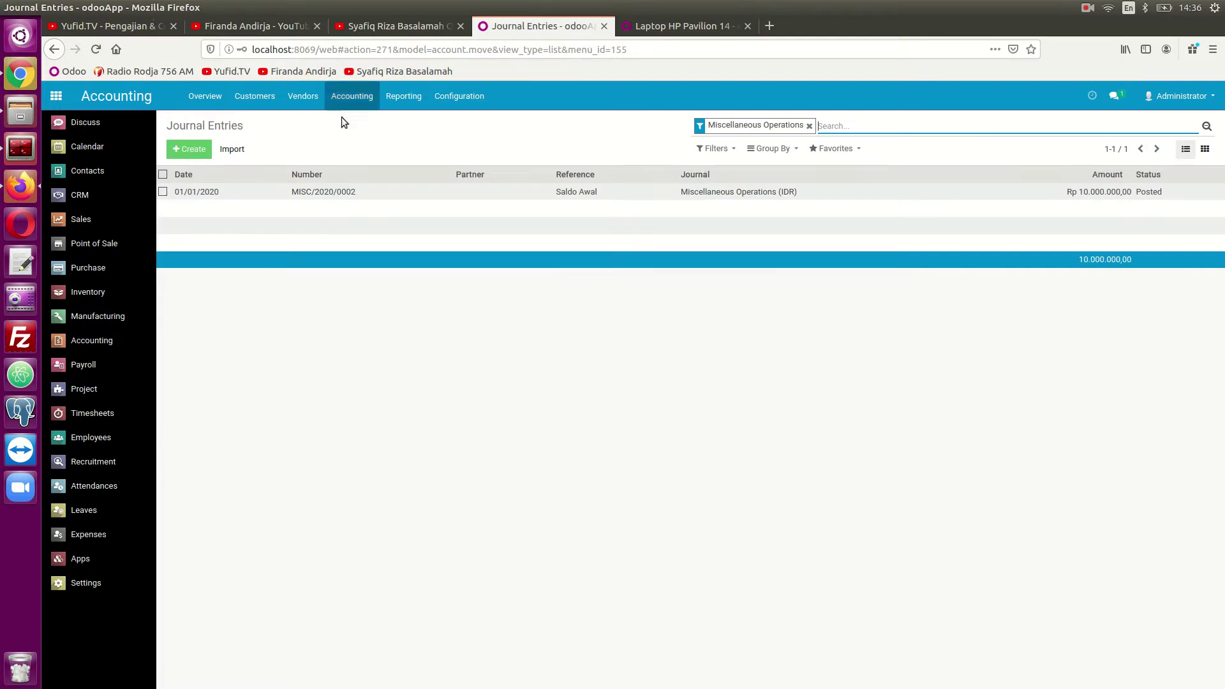
left_click(96, 49)
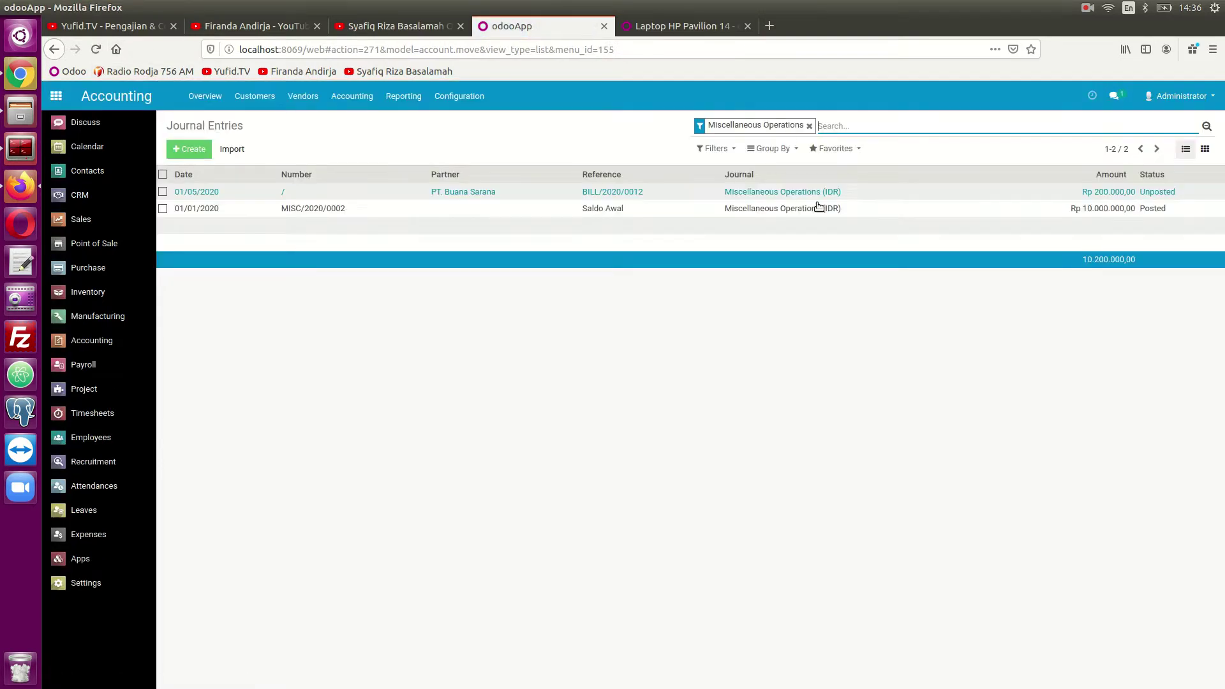
left_click(511, 197)
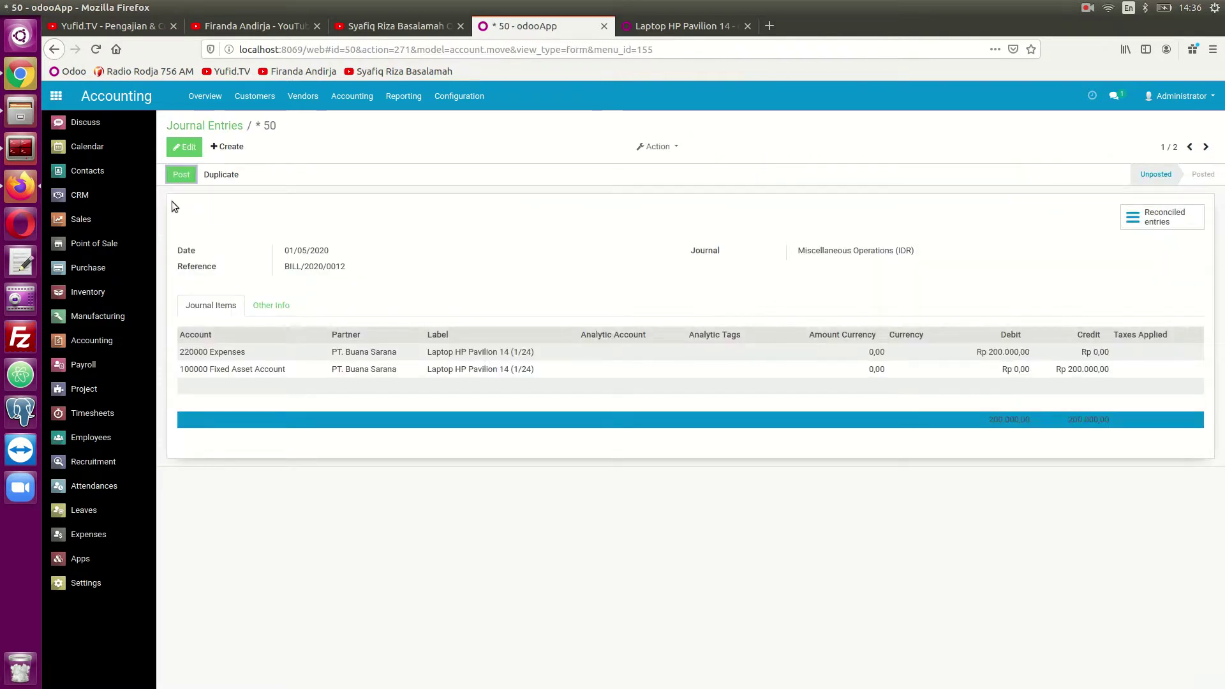
left_click(180, 175)
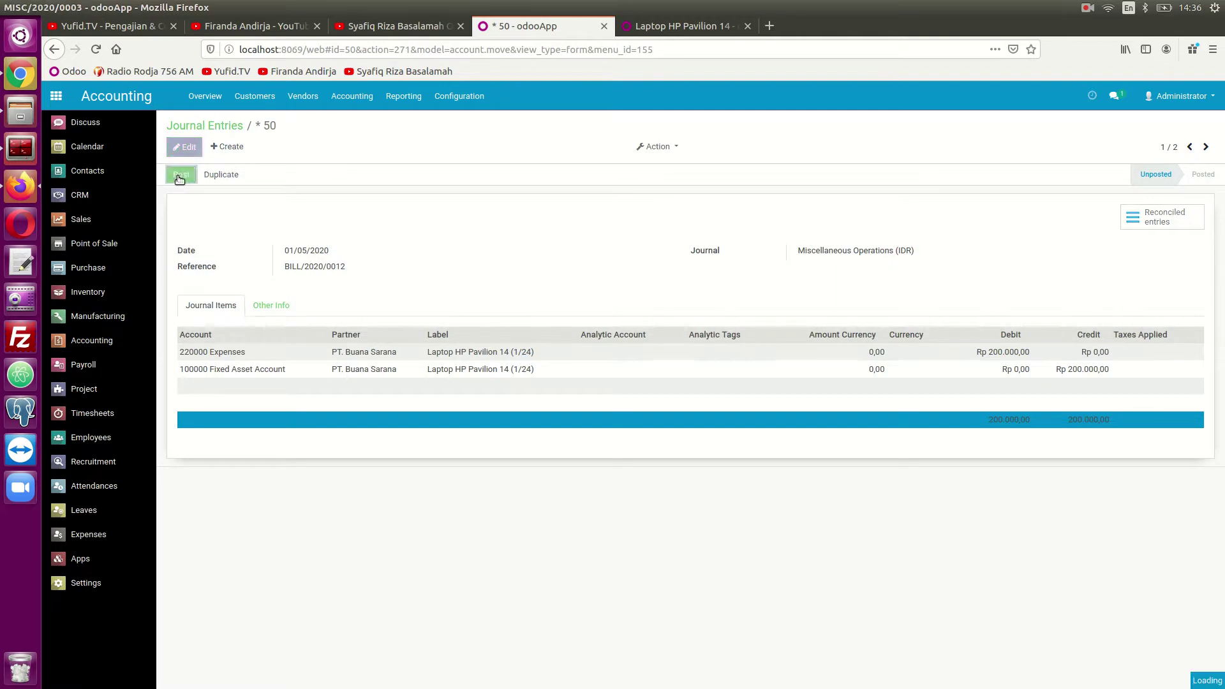
Return to the laptop asset, refresh its depreciation board, and open the journal entries linked to the asset
left_click(656, 27)
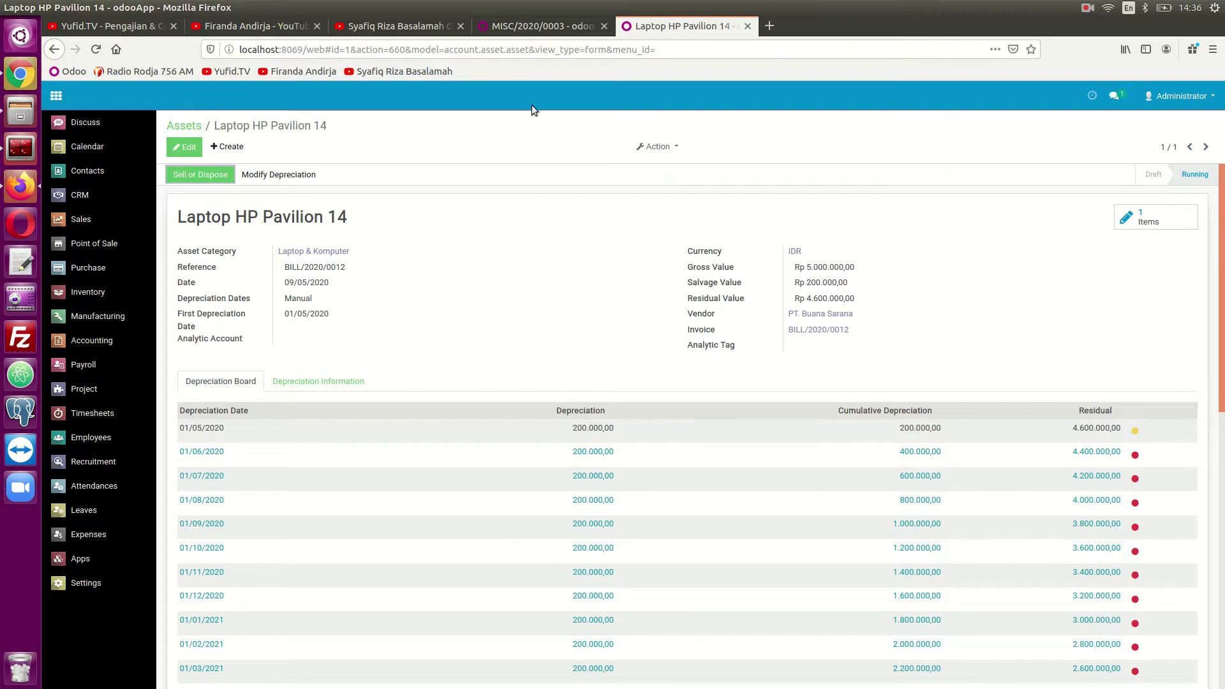
left_click(95, 51)
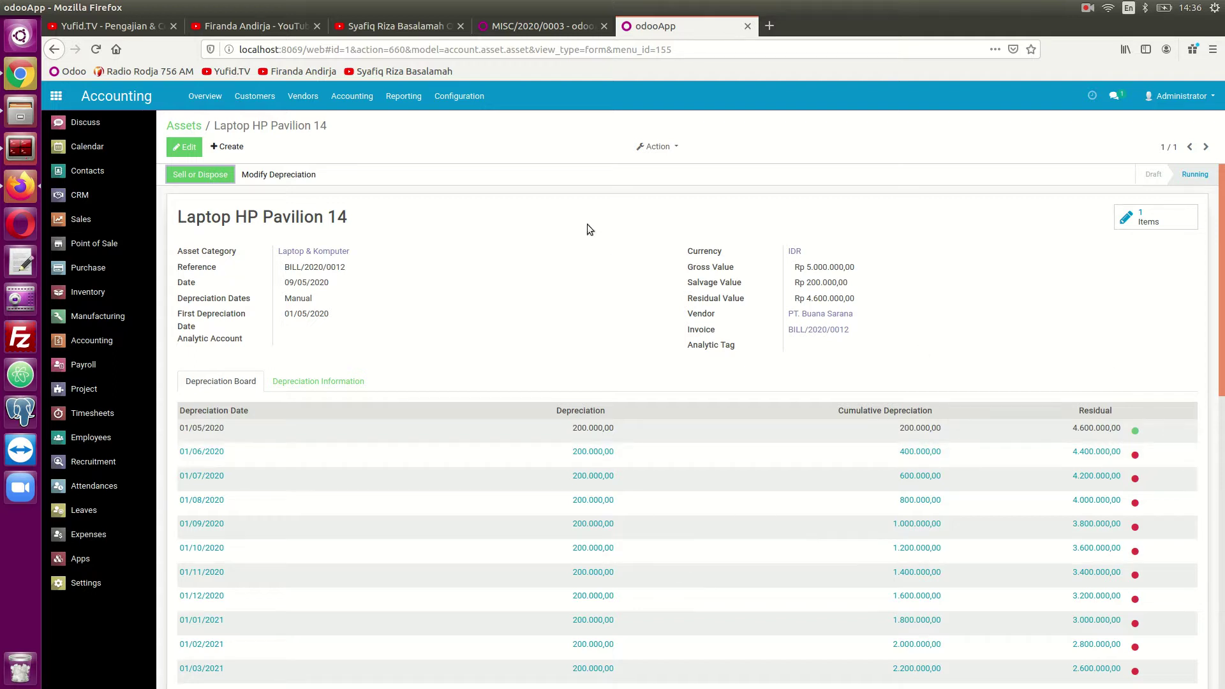
left_click(1152, 217)
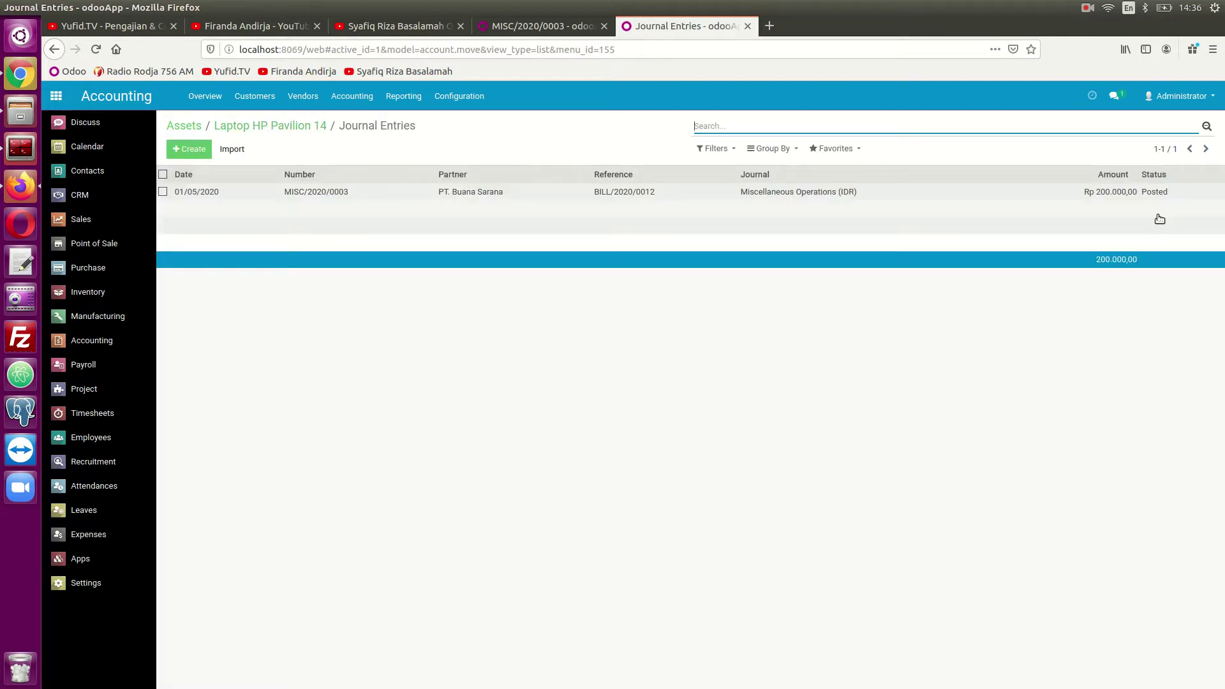
Open the posted 01/05/2020 journal entry linked to the asset to examine its items, and return to the laptop asset
left_click(750, 193)
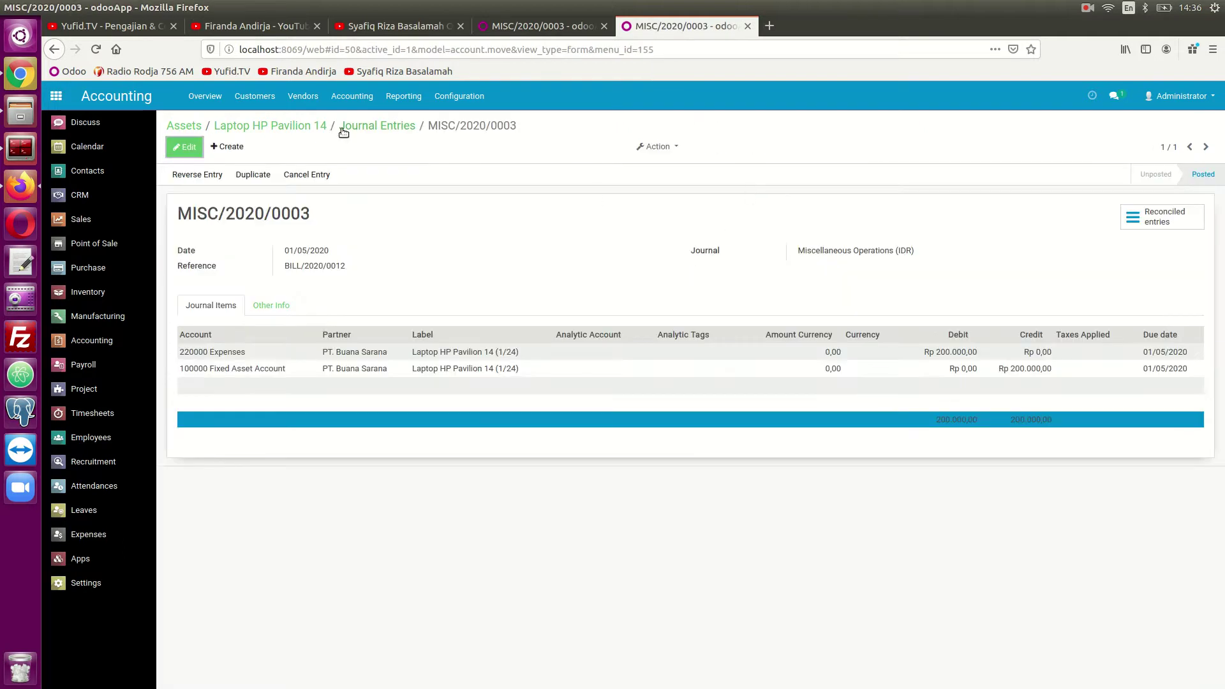
left_click(383, 126)
left_click(313, 126)
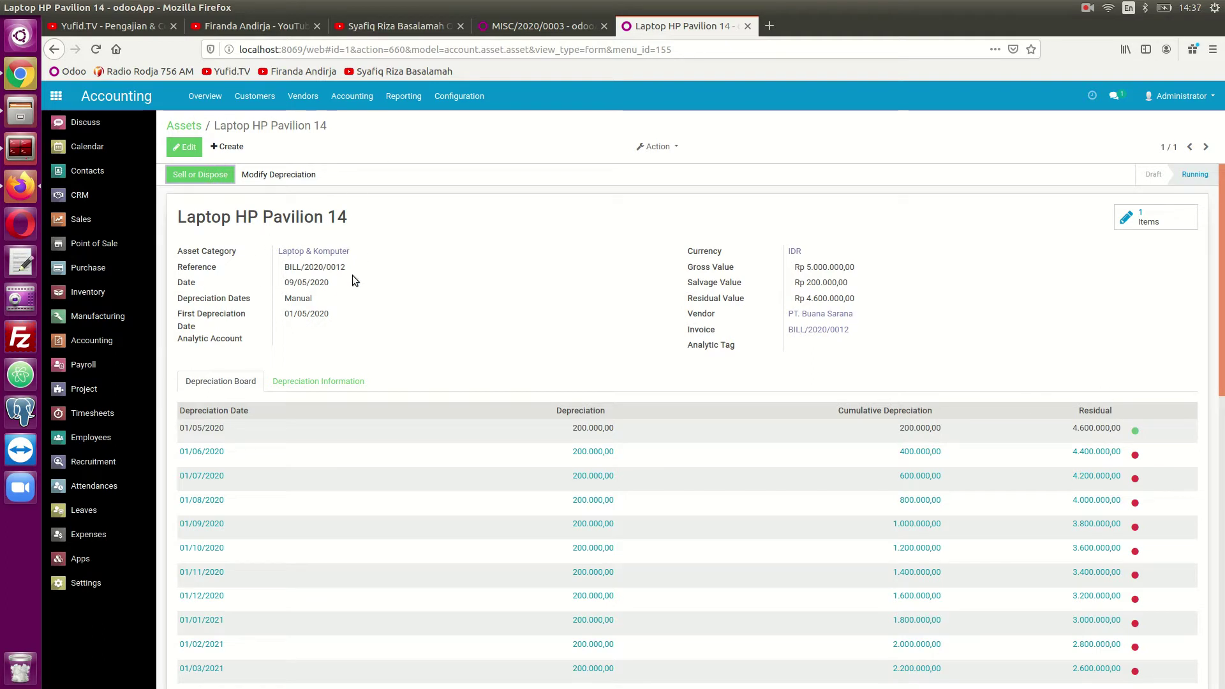
Open the Generate Assets Entries wizard in a new browser tab and try to generate entries for account date 09/05/2020
left_click(352, 97)
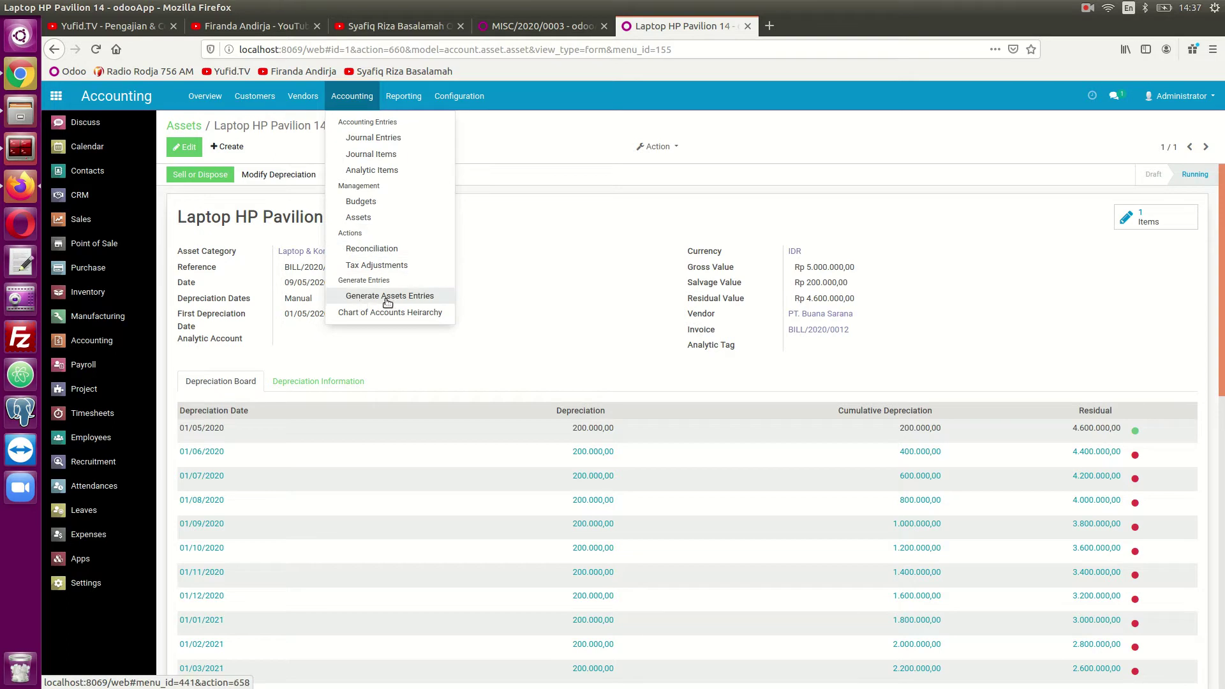
middle_click(419, 298)
left_click(817, 24)
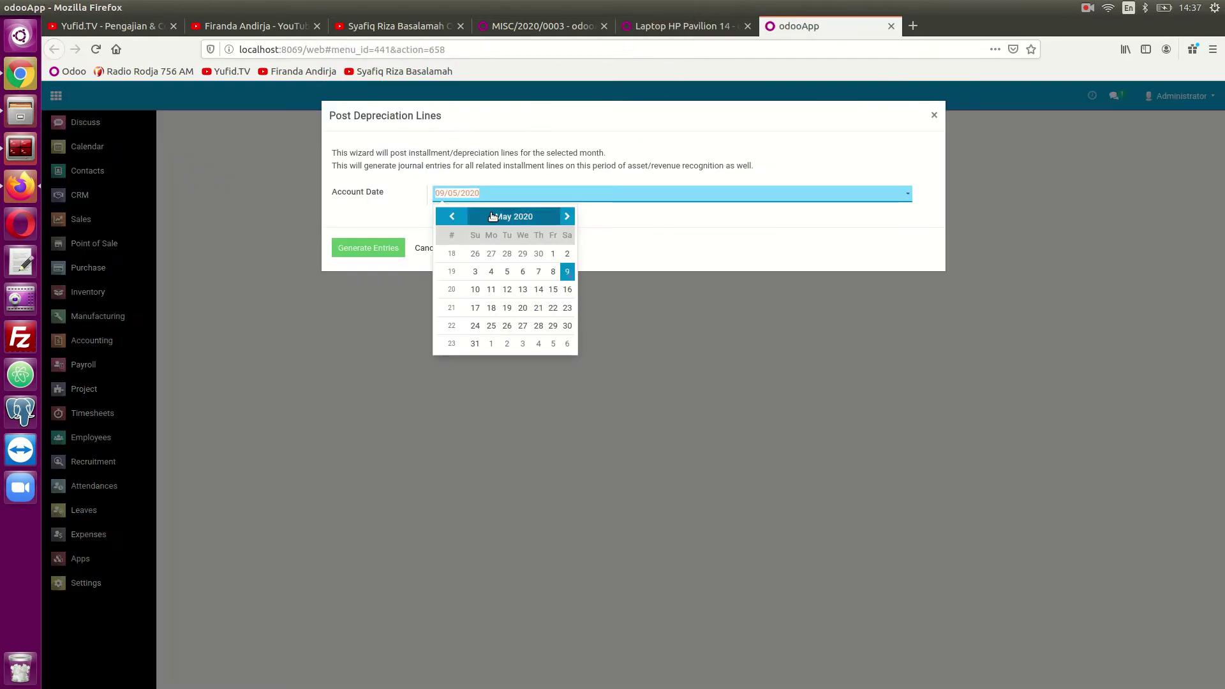
left_click(643, 333)
left_click(364, 253)
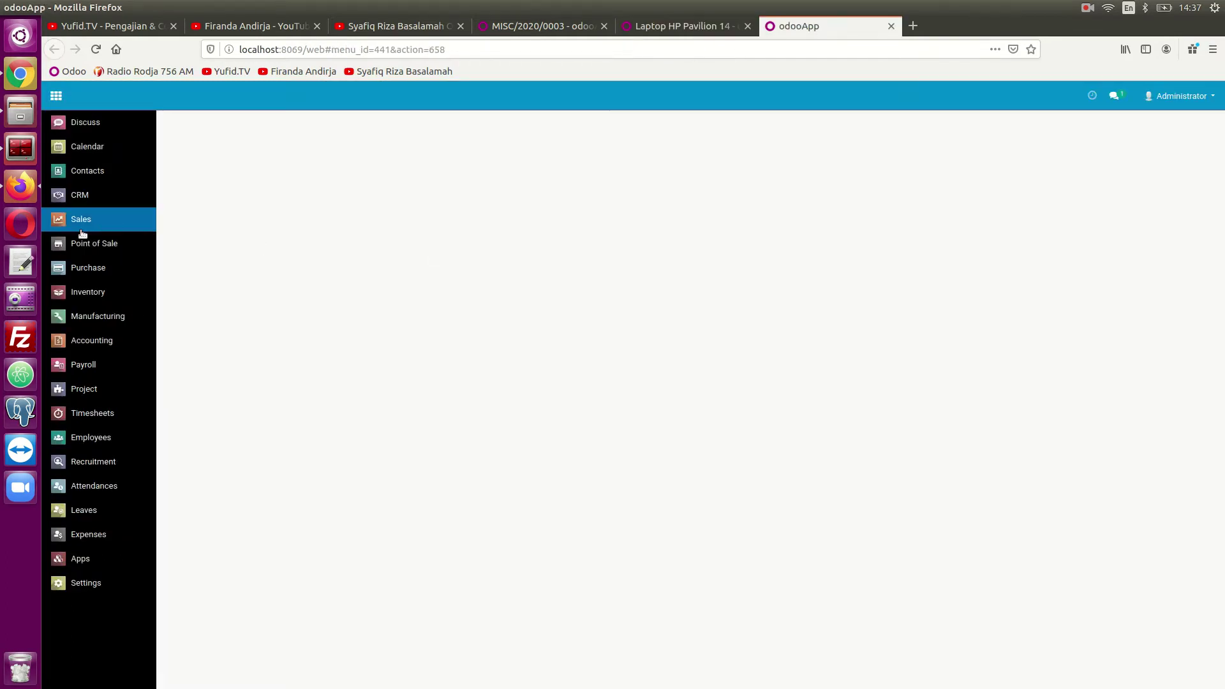
Load the Accounting app in the new tab and generate the asset depreciation entries with account date 01/08/2020
left_click(89, 340)
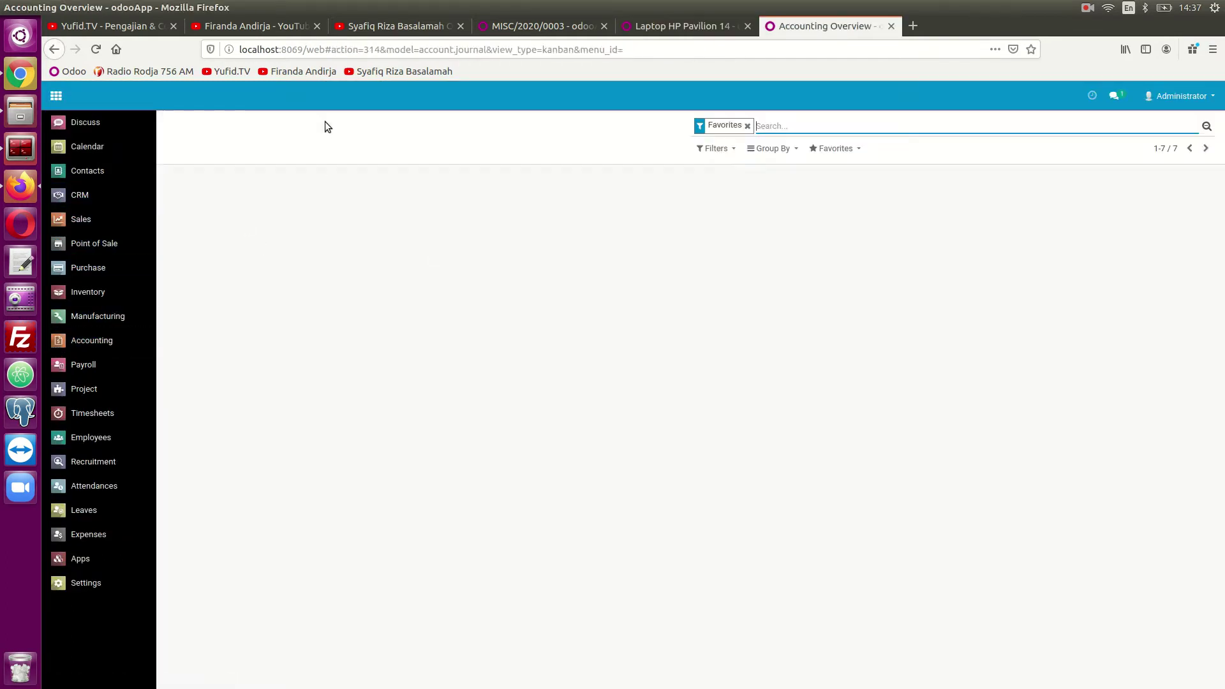
left_click(351, 96)
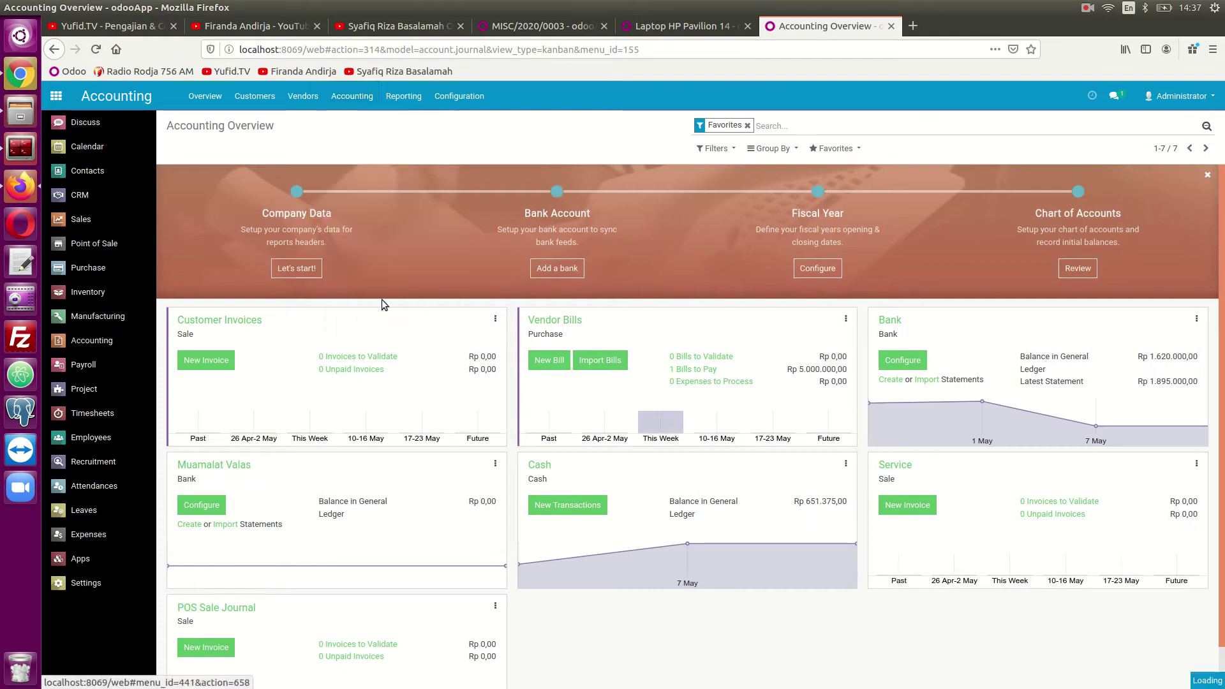
left_click(390, 296)
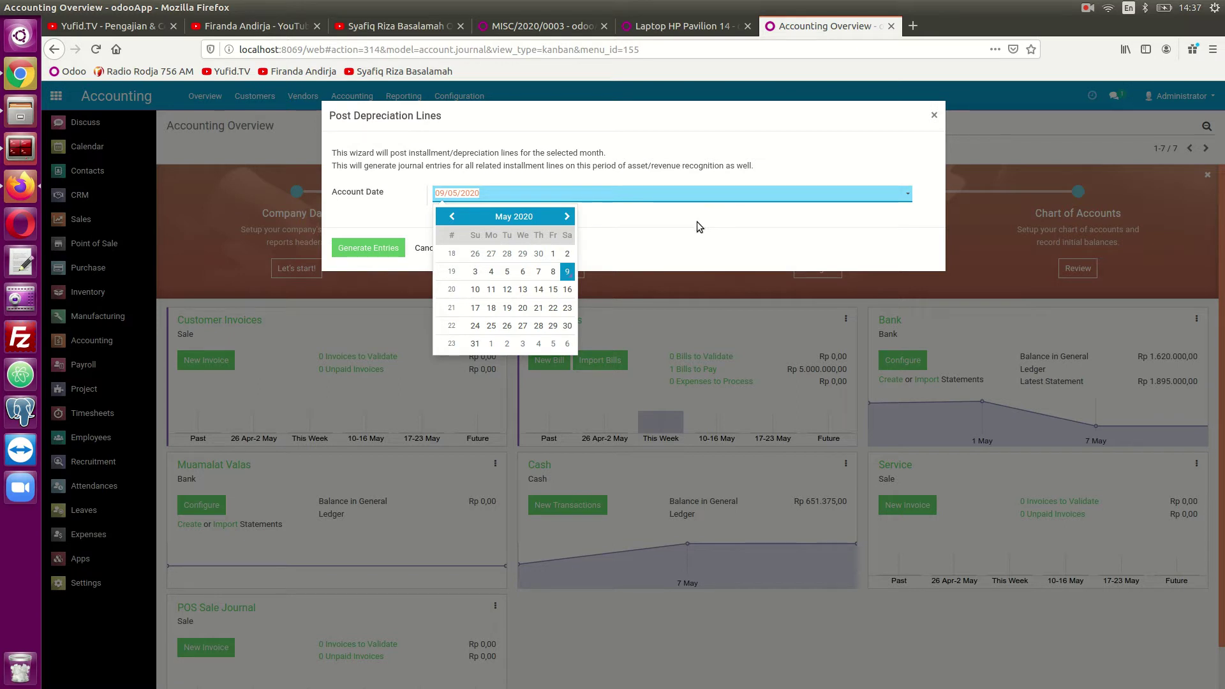
left_click(567, 217)
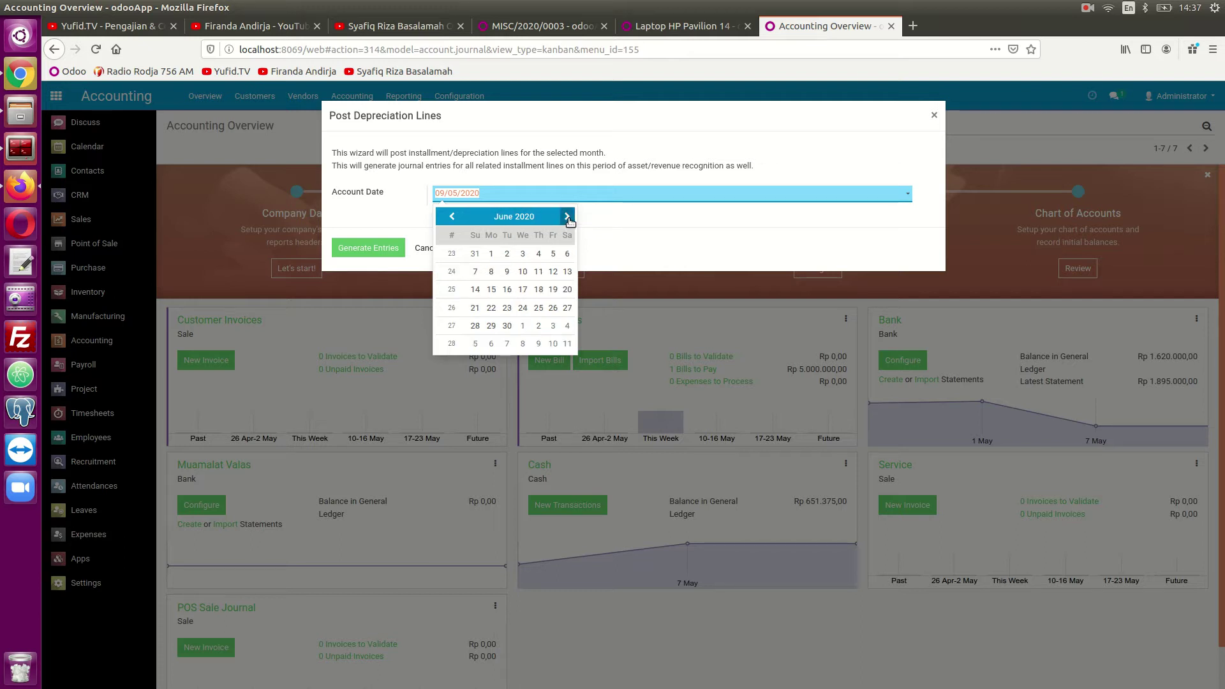
left_click(568, 218)
left_click(567, 218)
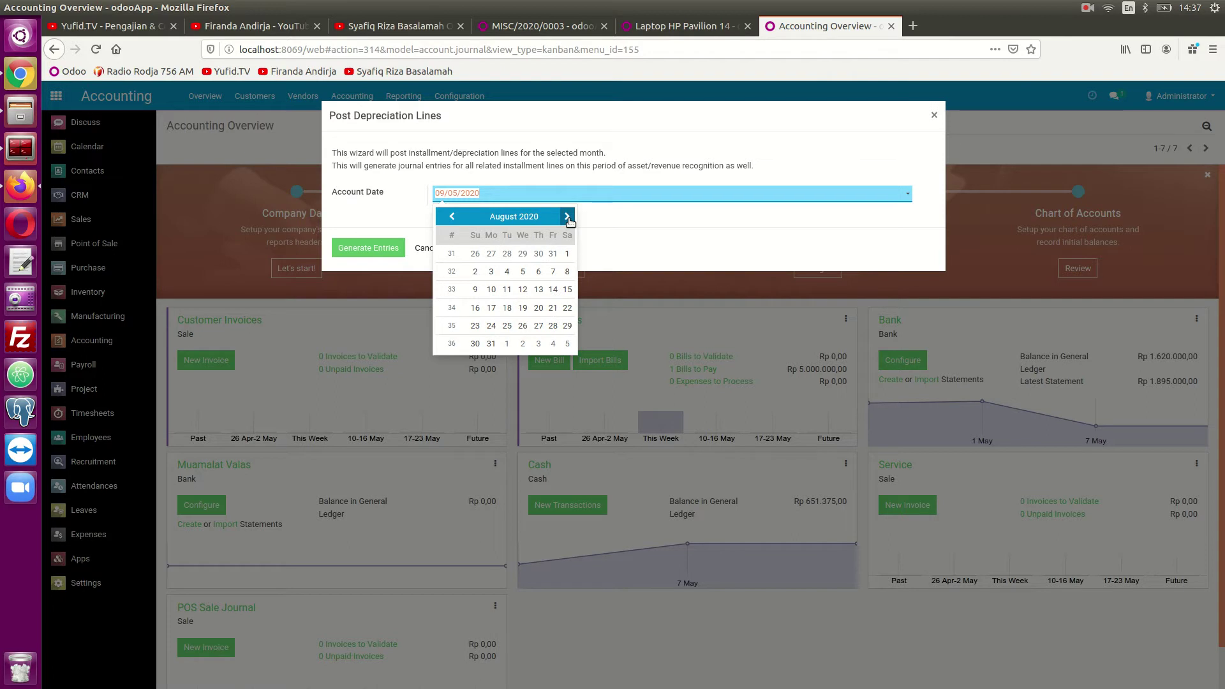
left_click(566, 254)
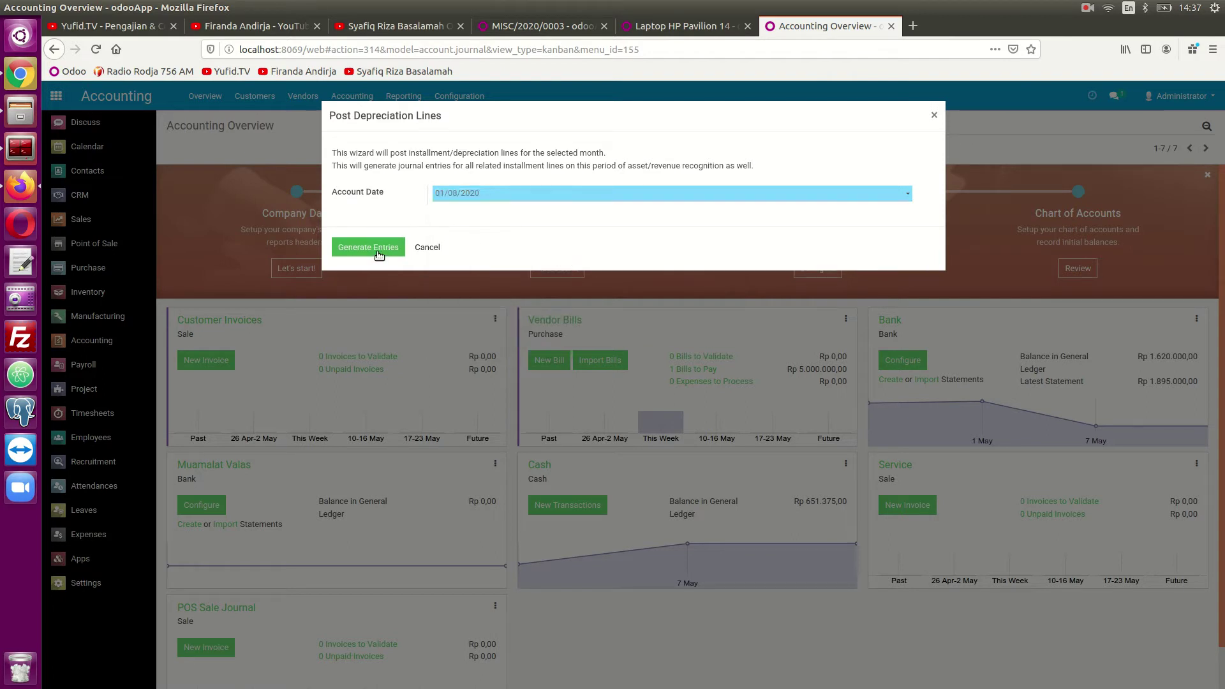
left_click(380, 251)
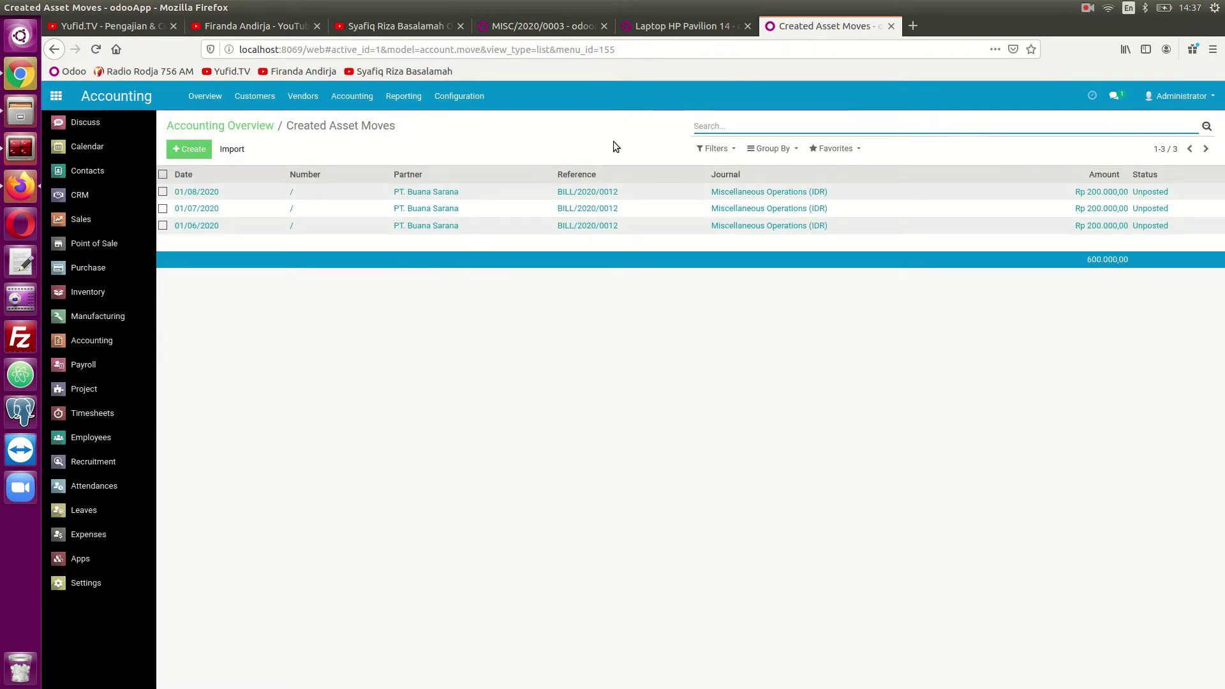
Switch to the browser tab with the laptop asset and refresh it to check its depreciation board
left_click(675, 26)
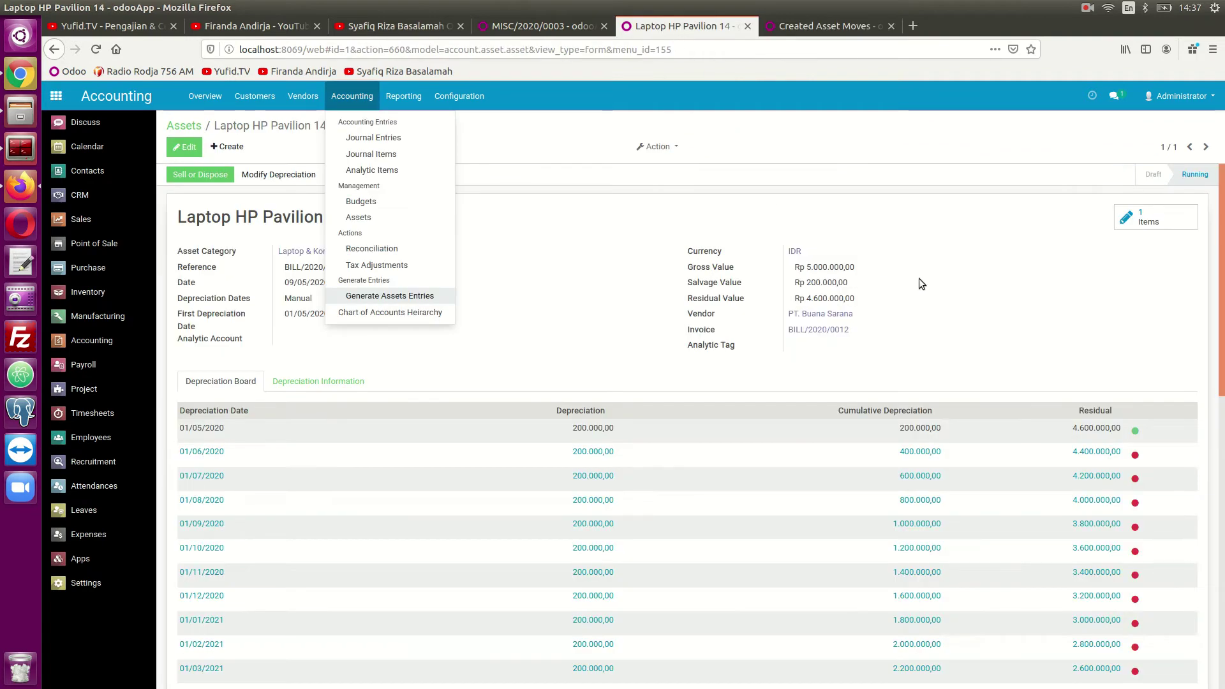
left_click(915, 277)
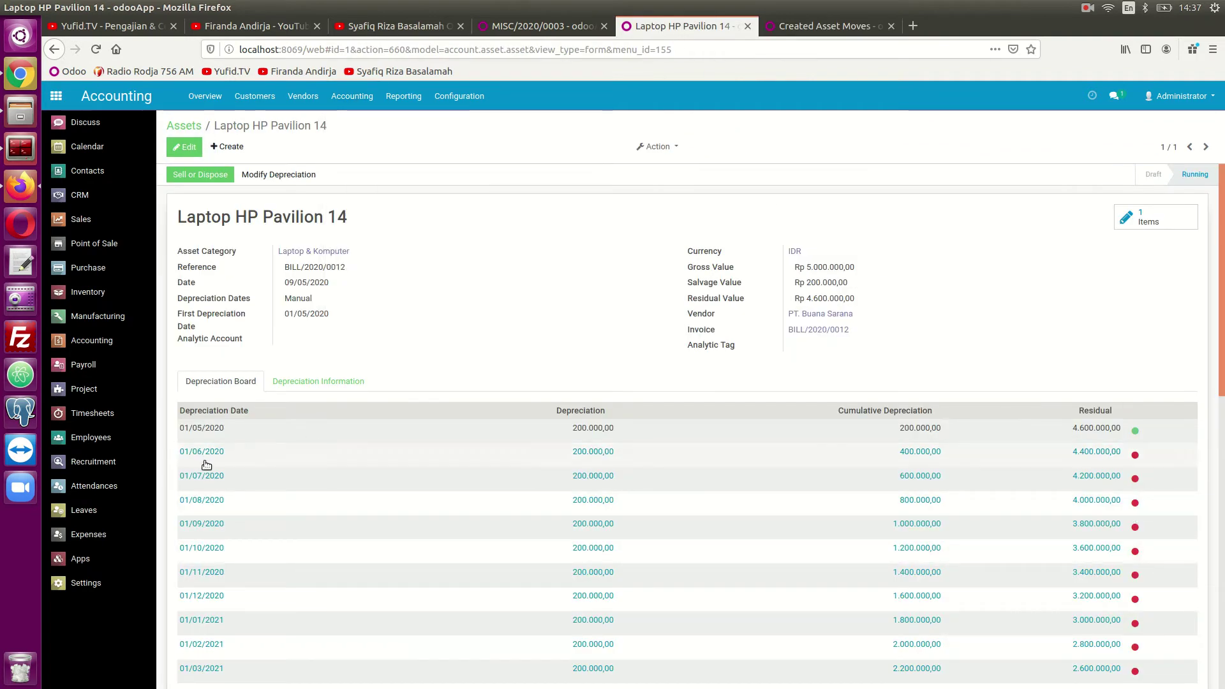
left_click(96, 50)
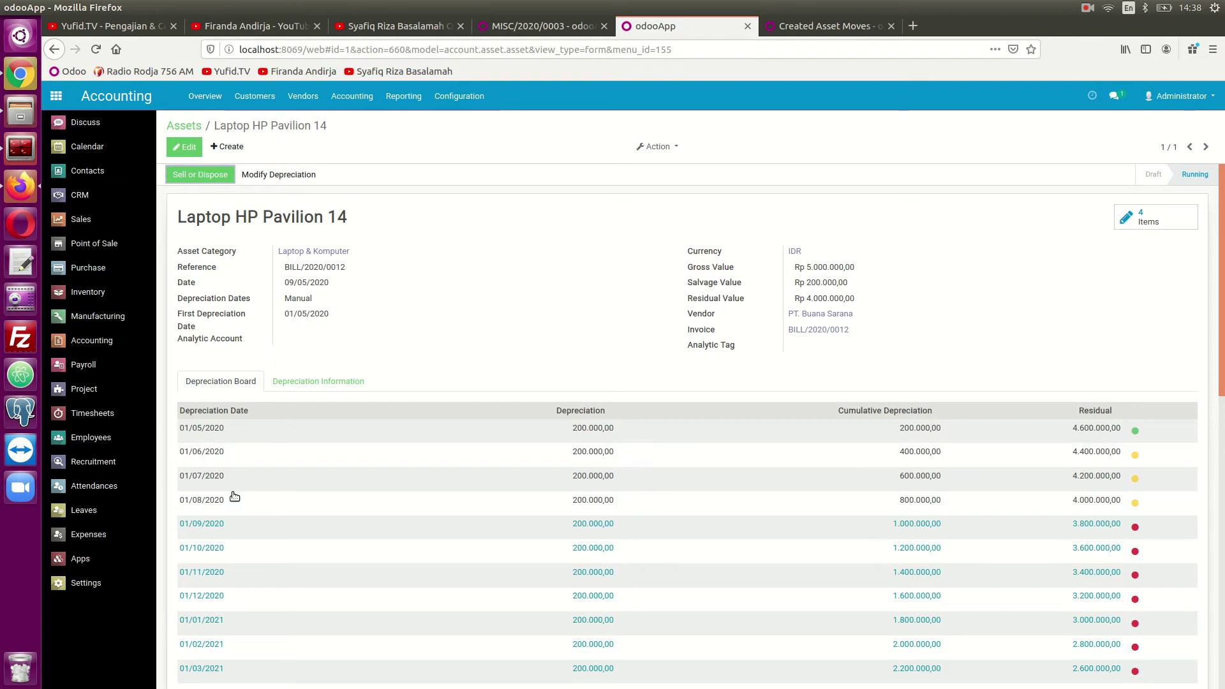
In the Created Asset Moves browser tab, examine the unposted 01/08/2020 entry and return to the Accounting Overview
left_click(822, 30)
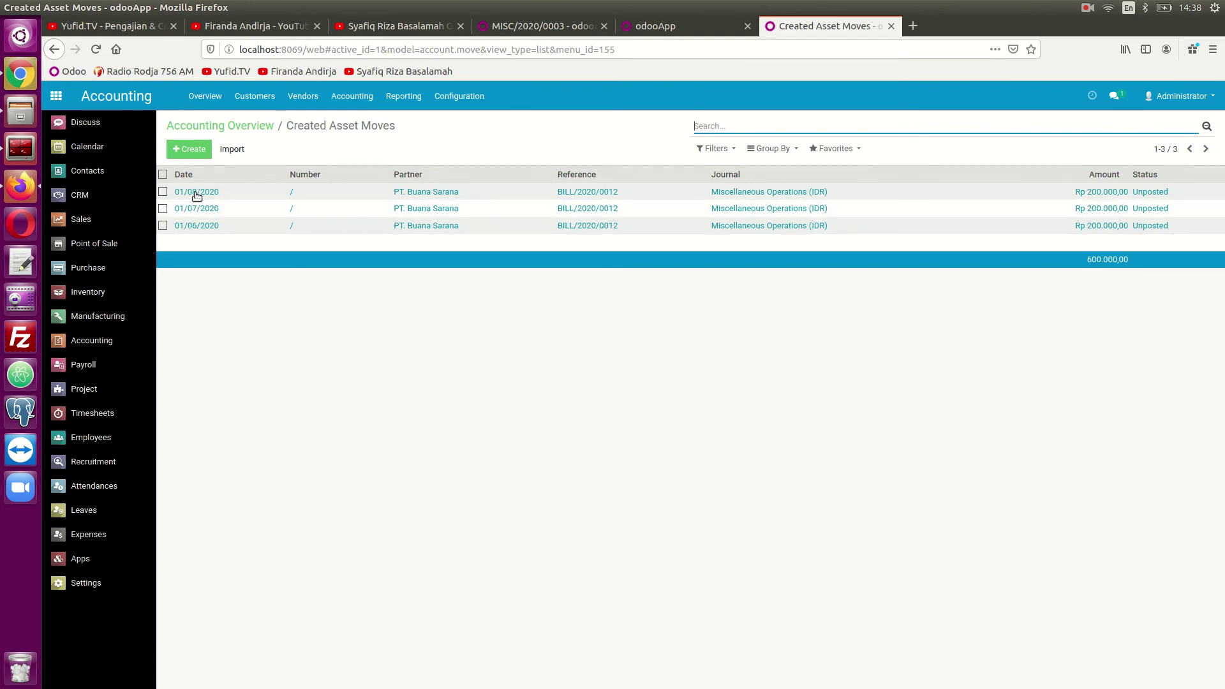
left_click(416, 191)
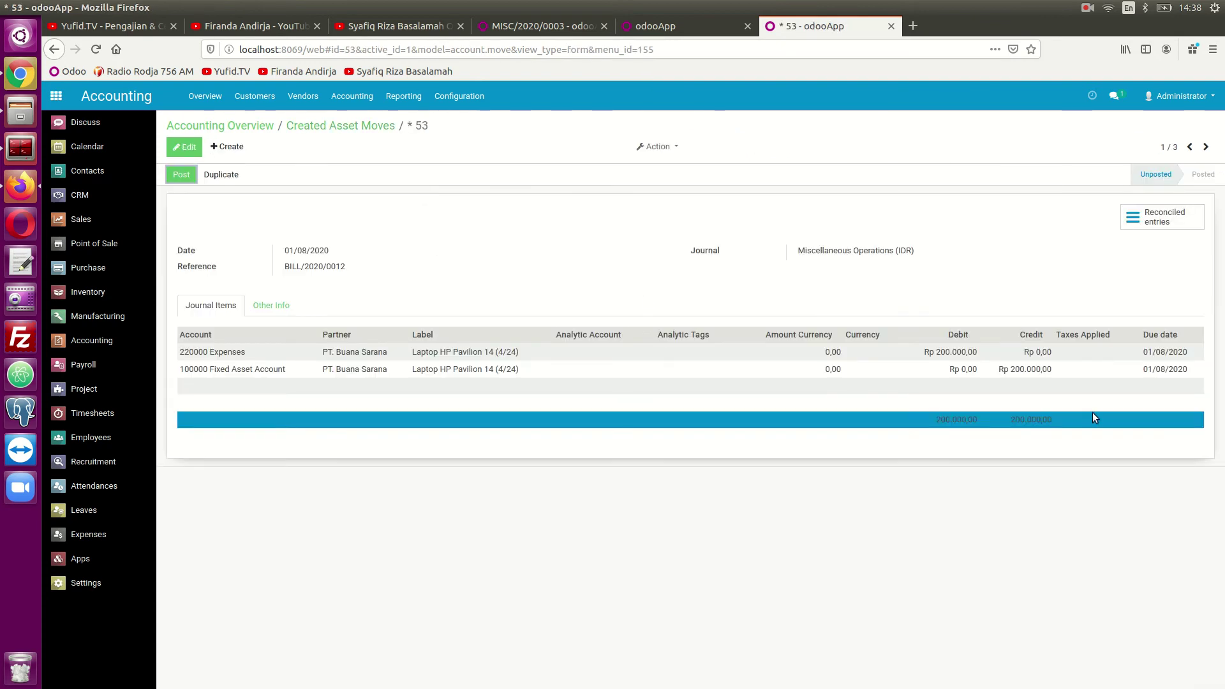
left_click(335, 125)
left_click(259, 126)
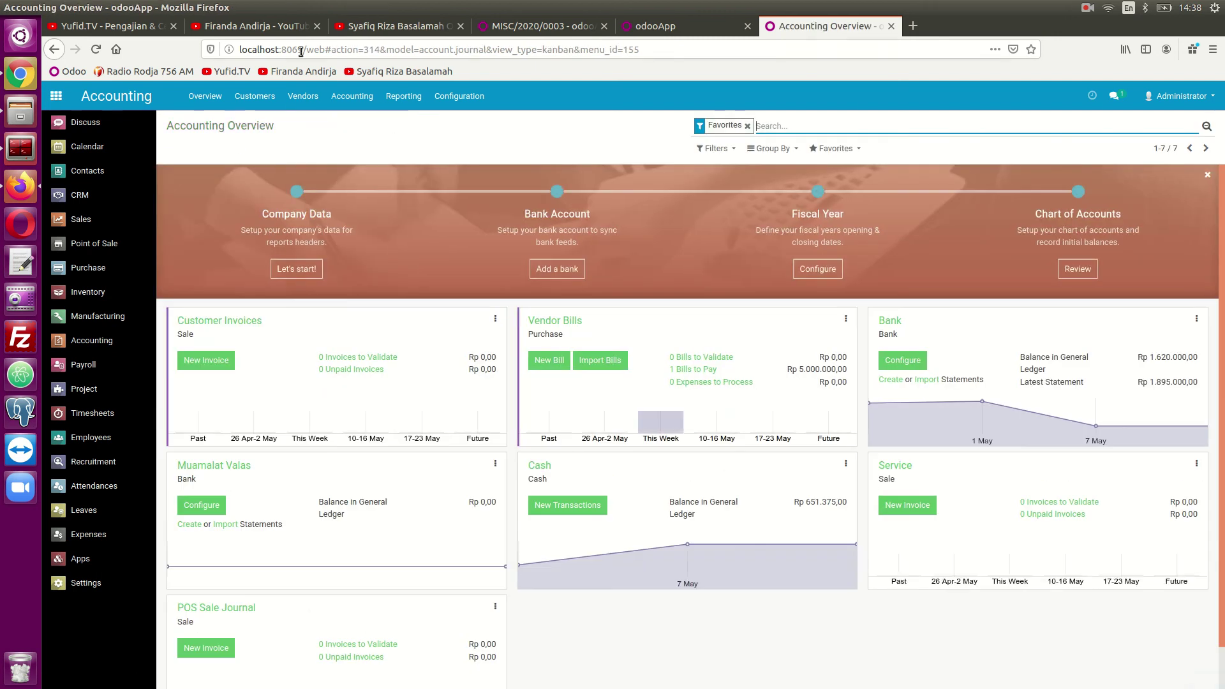
left_click(291, 27)
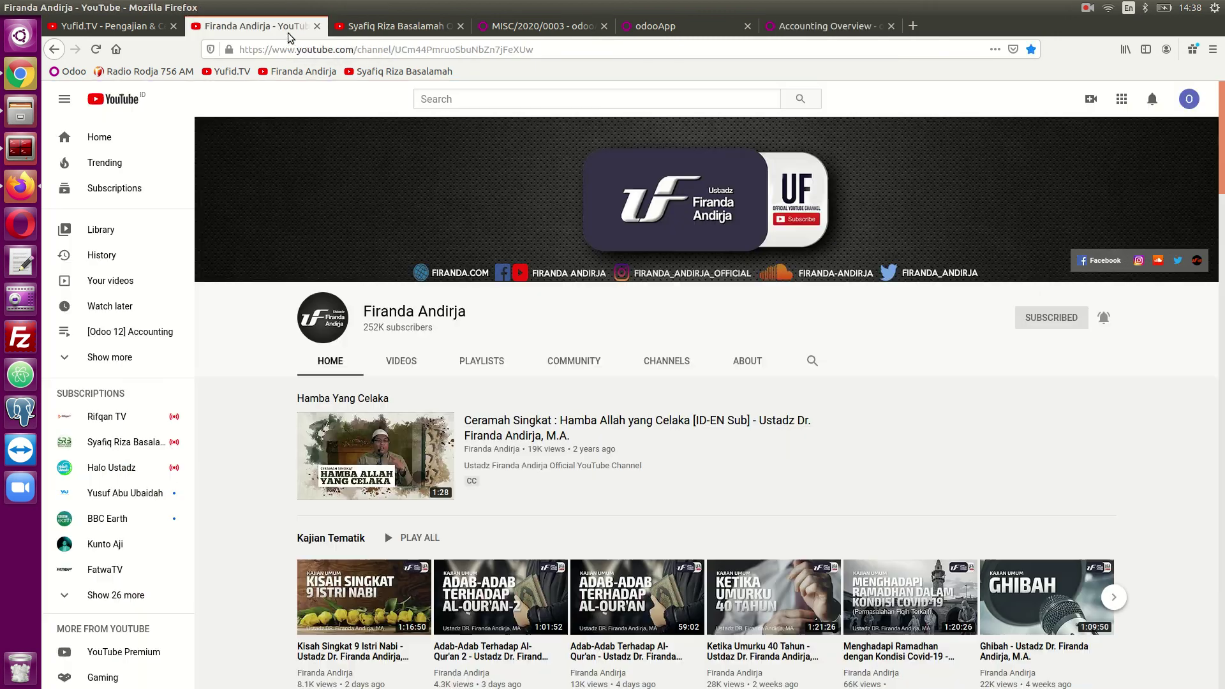
left_click(381, 29)
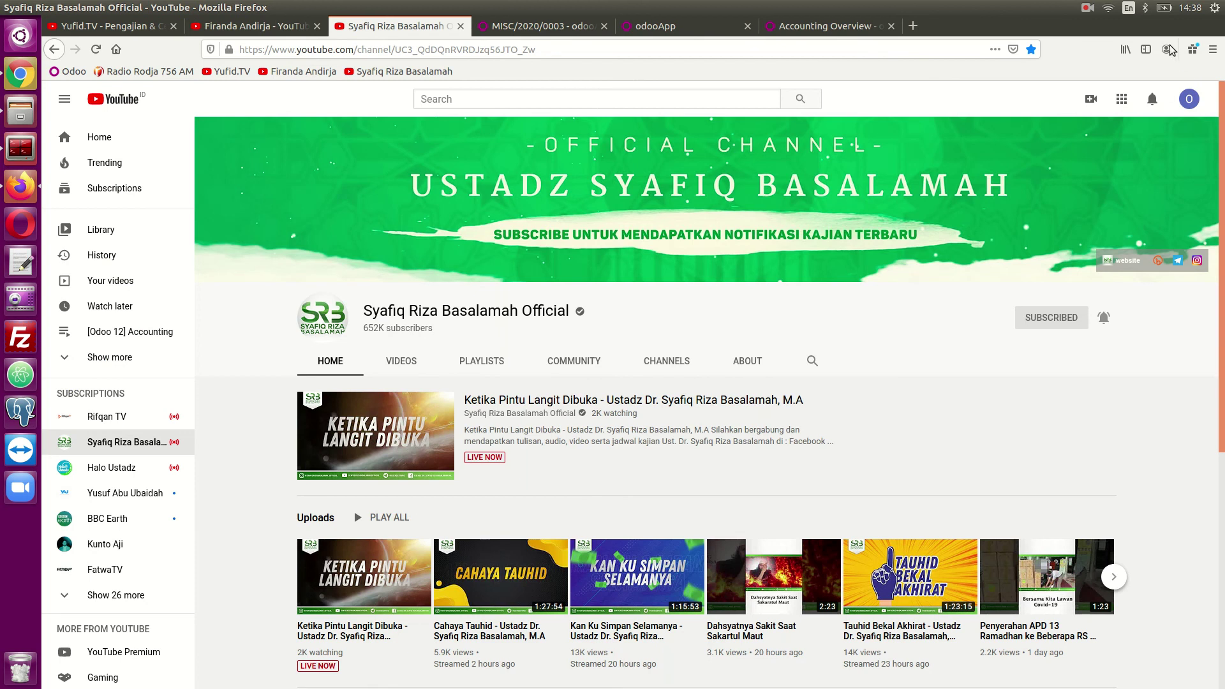
left_click(1087, 9)
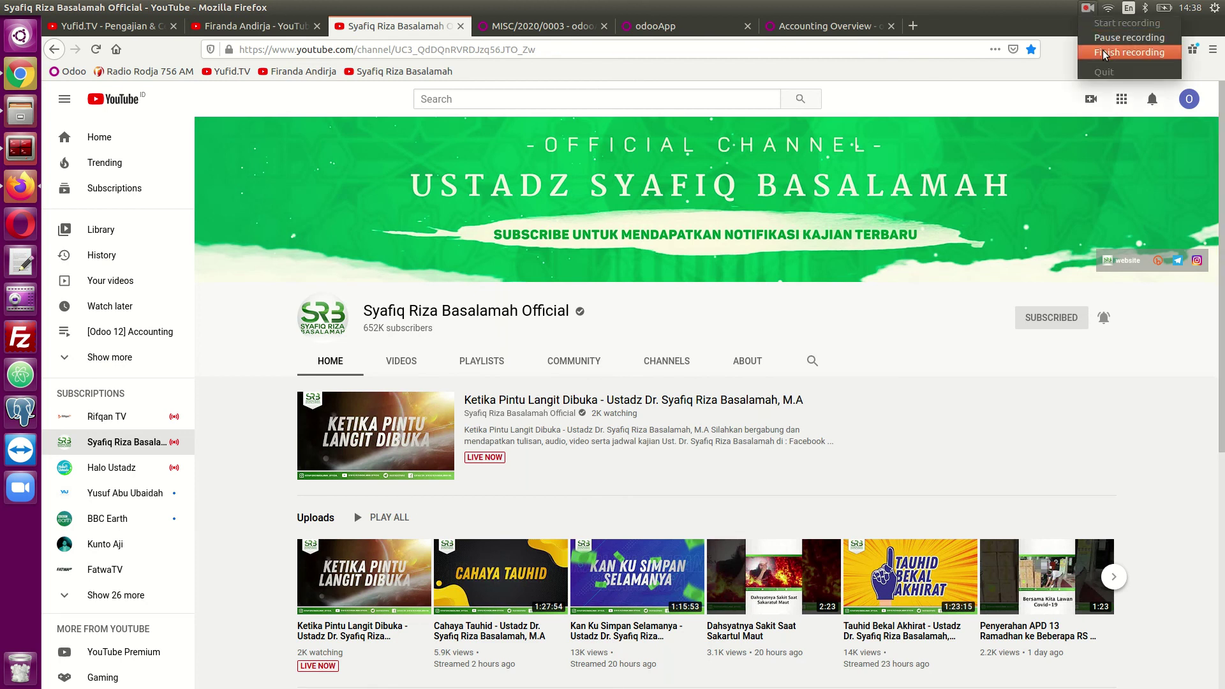